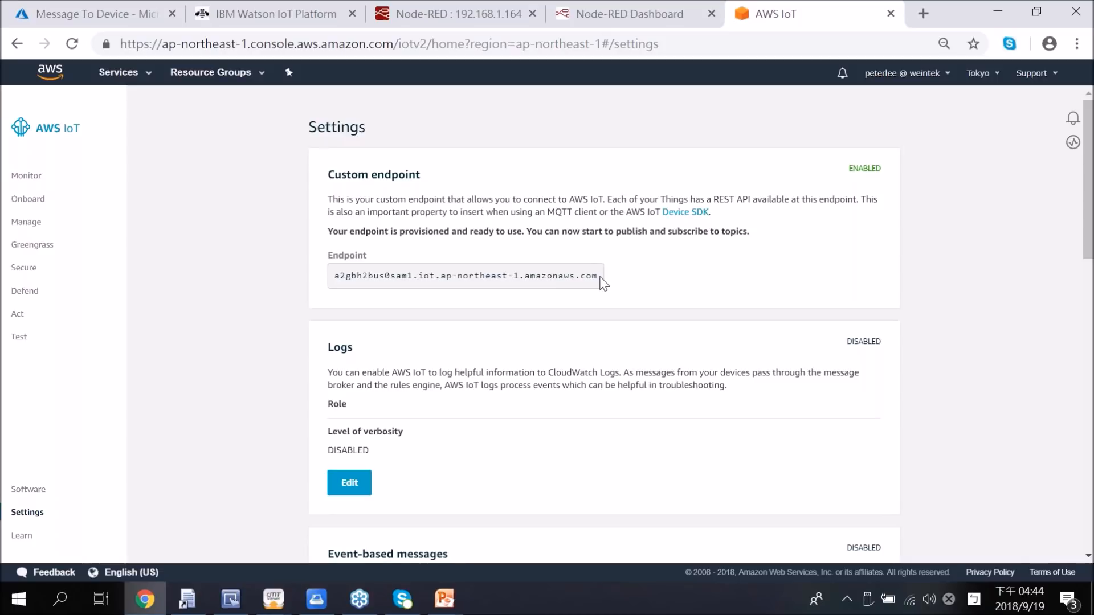
Step: Highlight the custom endpoint address in the IoT settings, and generate a new certificate with one-click certificate creation
left_click_drag(597, 276, 322, 286)
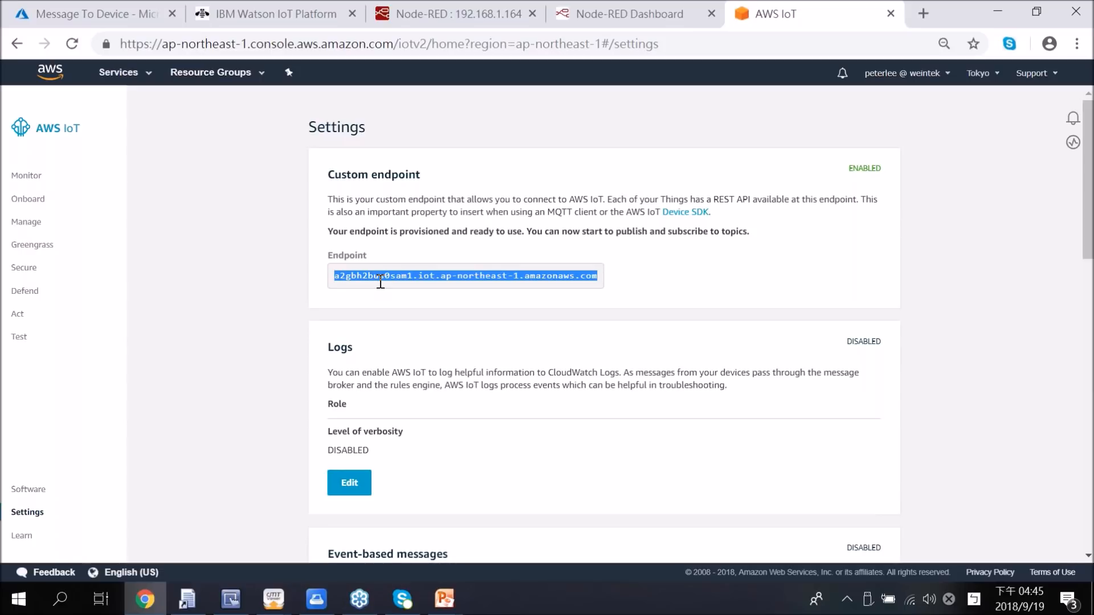
left_click(27, 271)
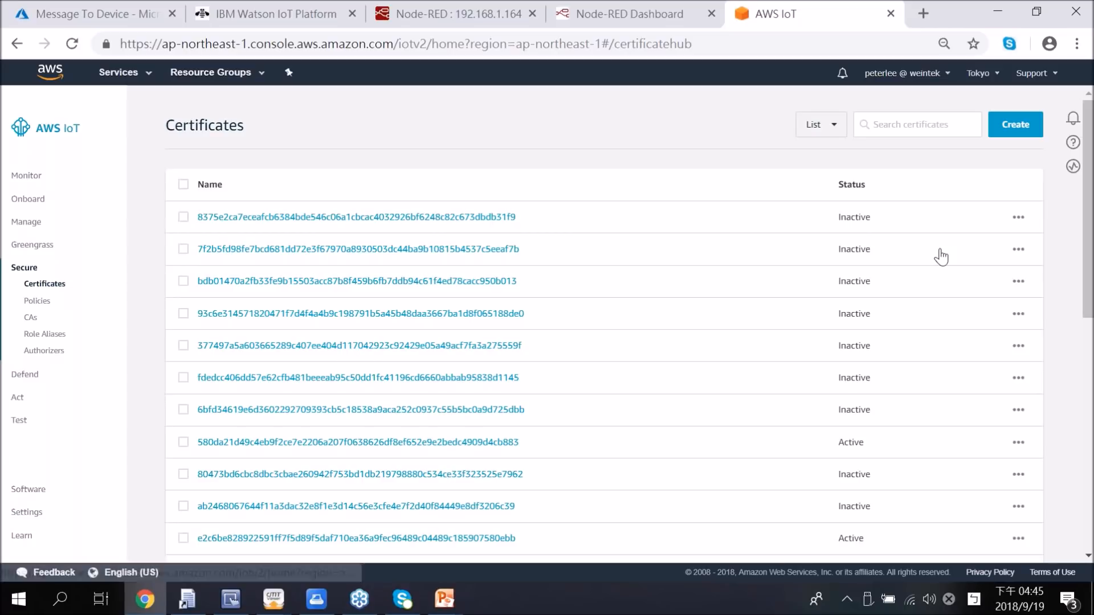
left_click(1010, 129)
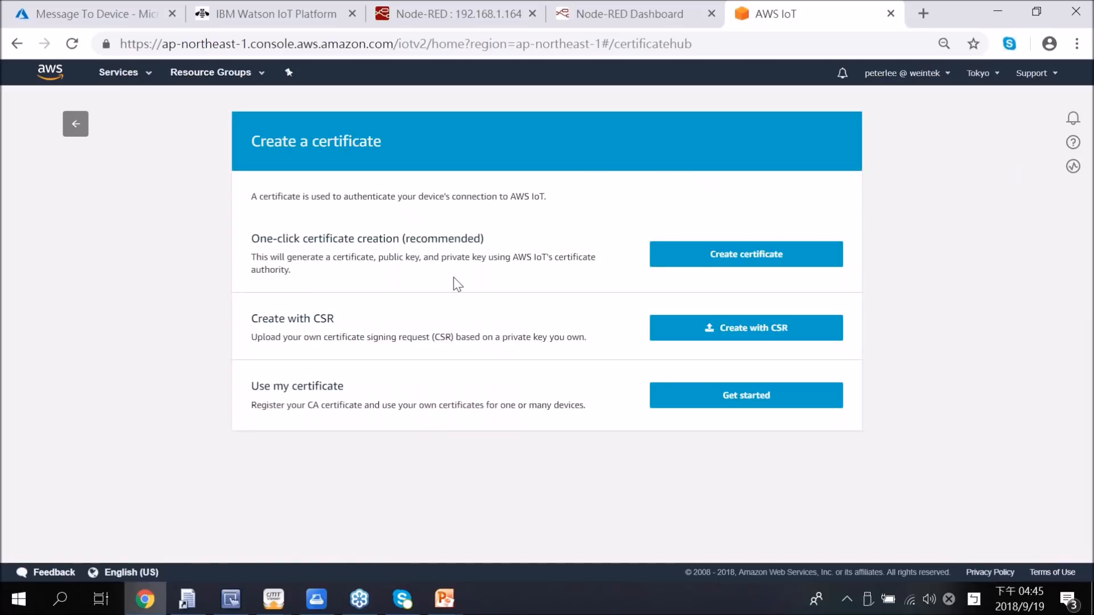
left_click(699, 258)
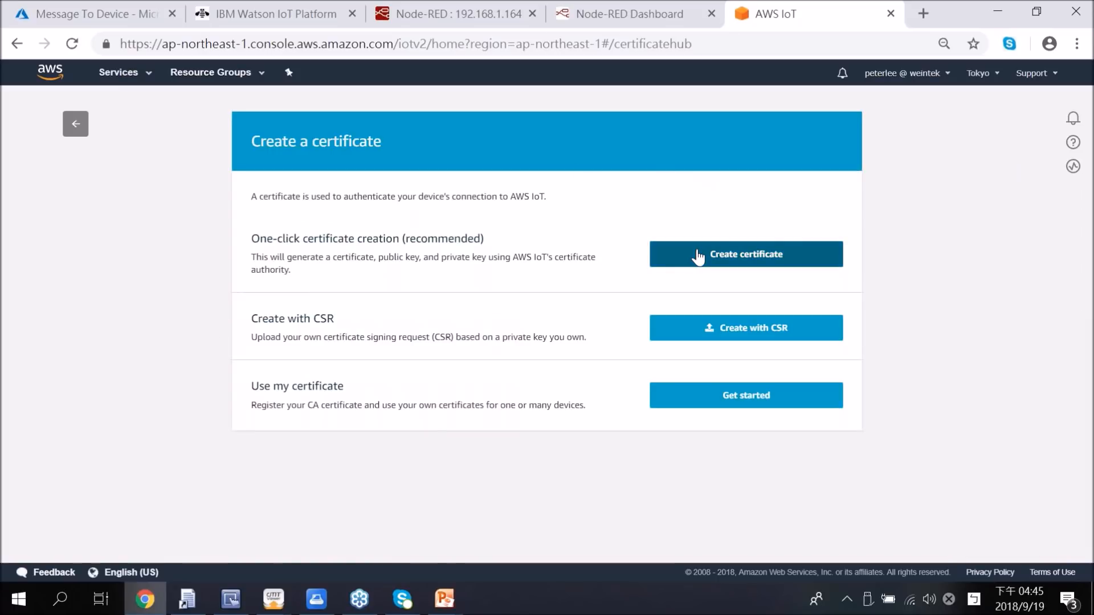
left_click(698, 258)
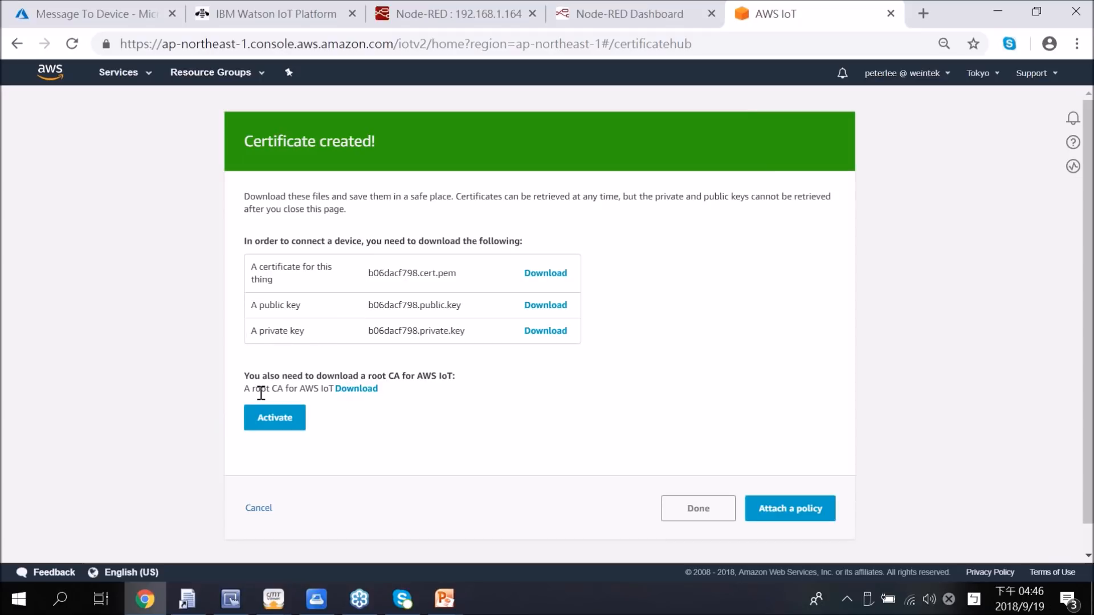
Step: Underline the root CA download for AWS IoT and activate the newly created certificate
left_click_drag(246, 393, 379, 393)
left_click(383, 393)
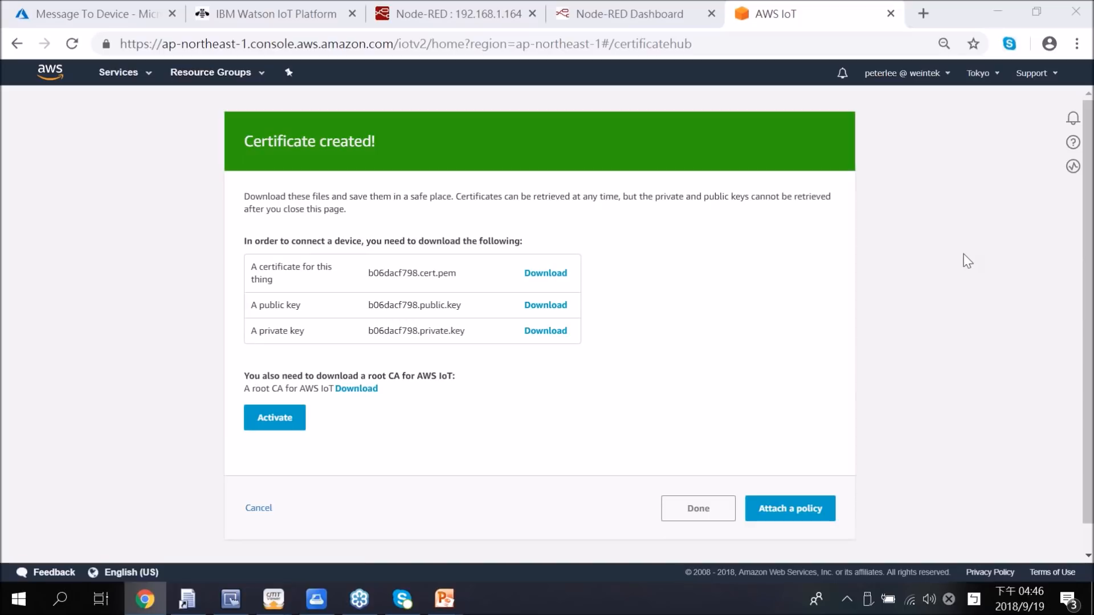
left_click_drag(329, 394, 380, 393)
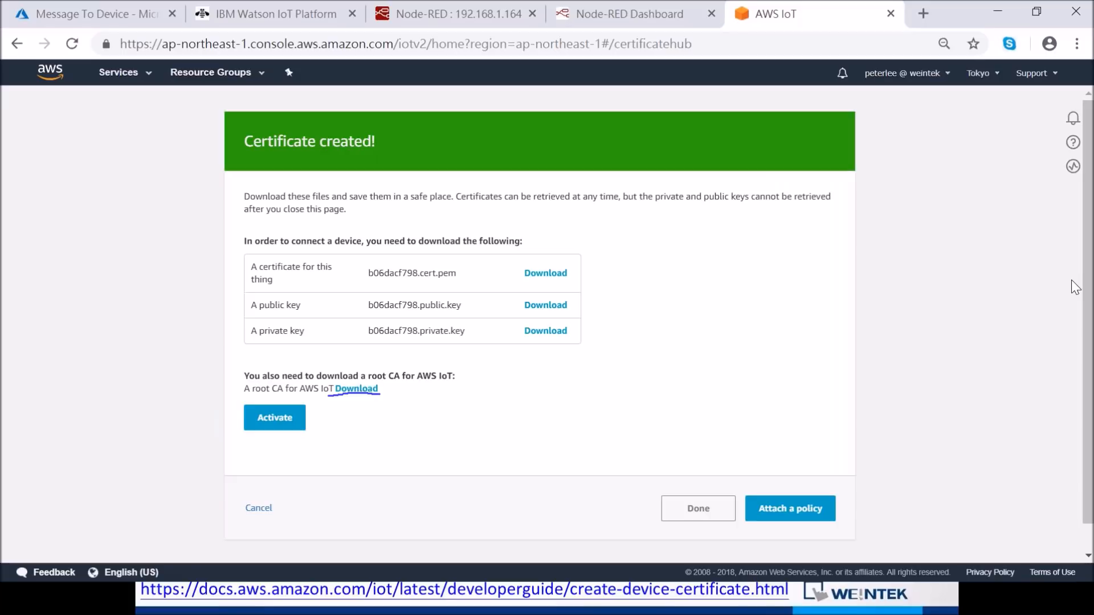
left_click(1009, 330)
left_click(280, 424)
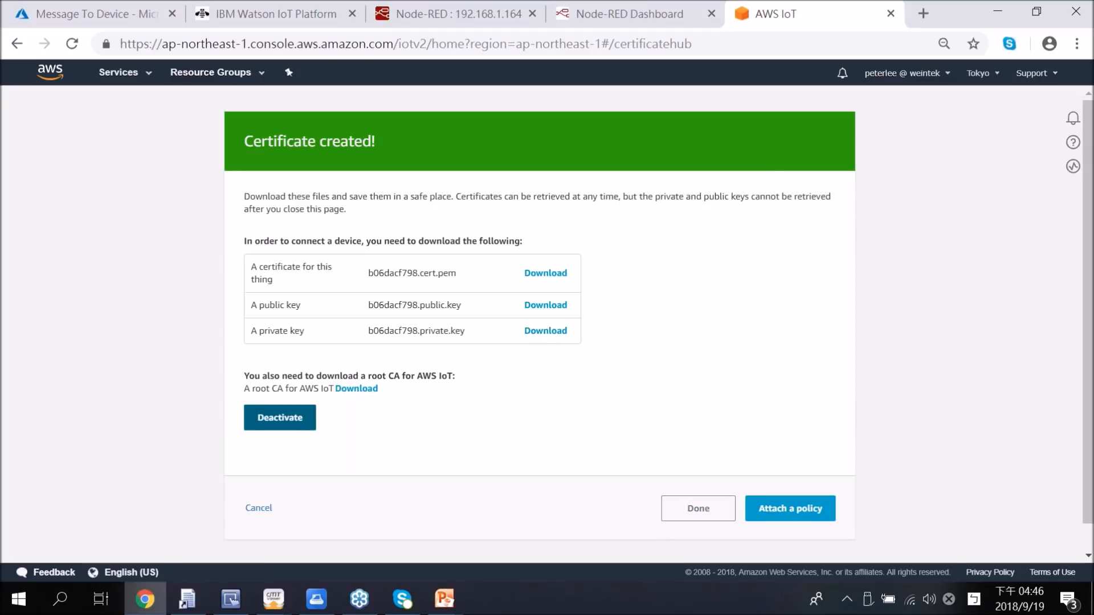
Step: View the policies that can be attached to the new certificate, and return to the certificates list without attaching one
left_click(798, 517)
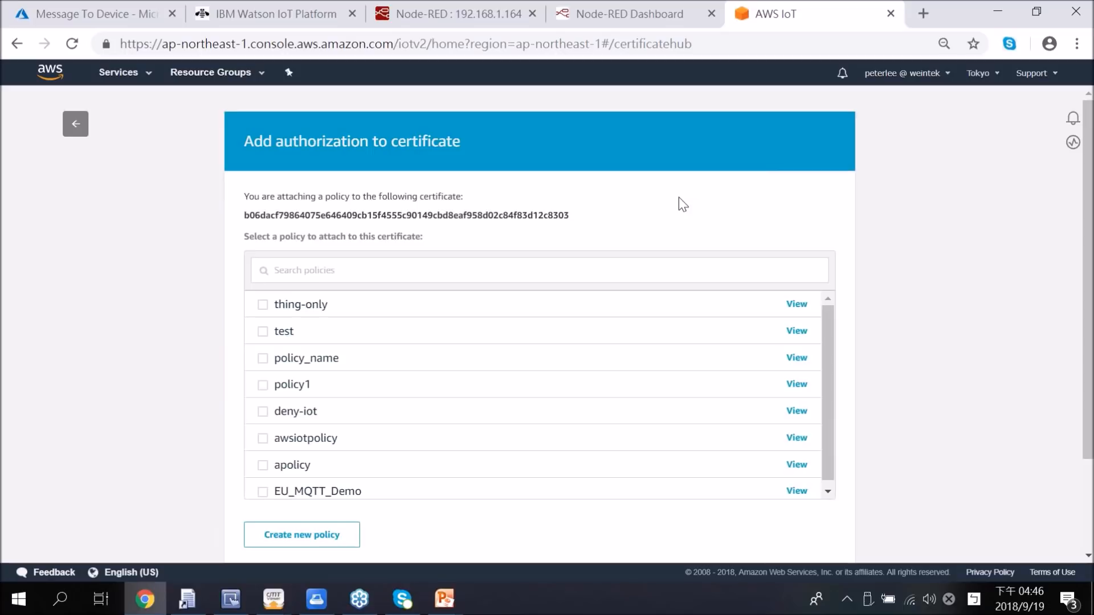
left_click(76, 125)
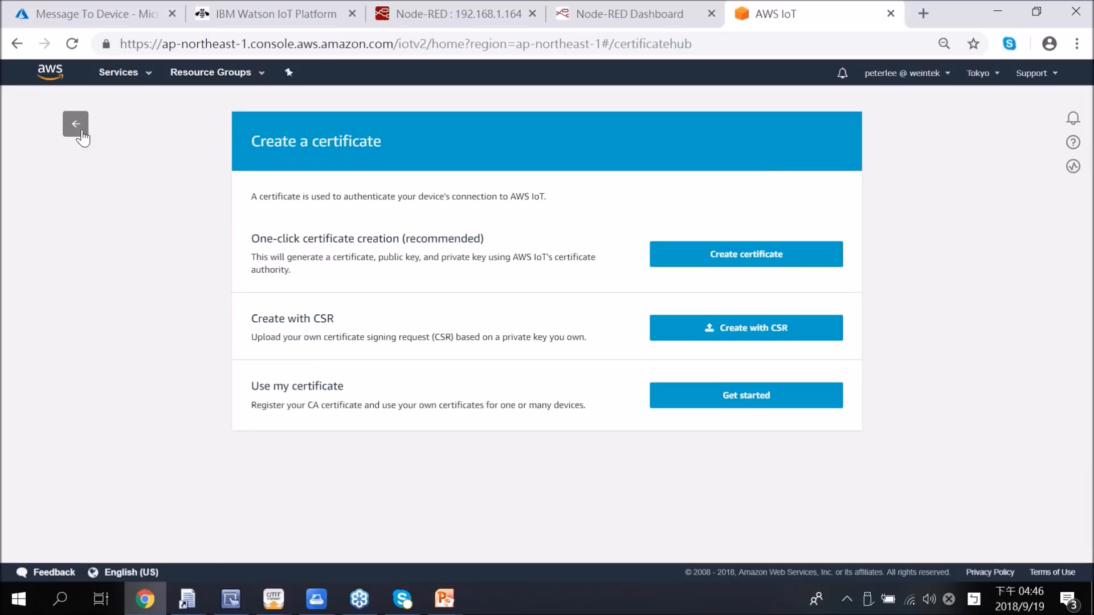
left_click(76, 125)
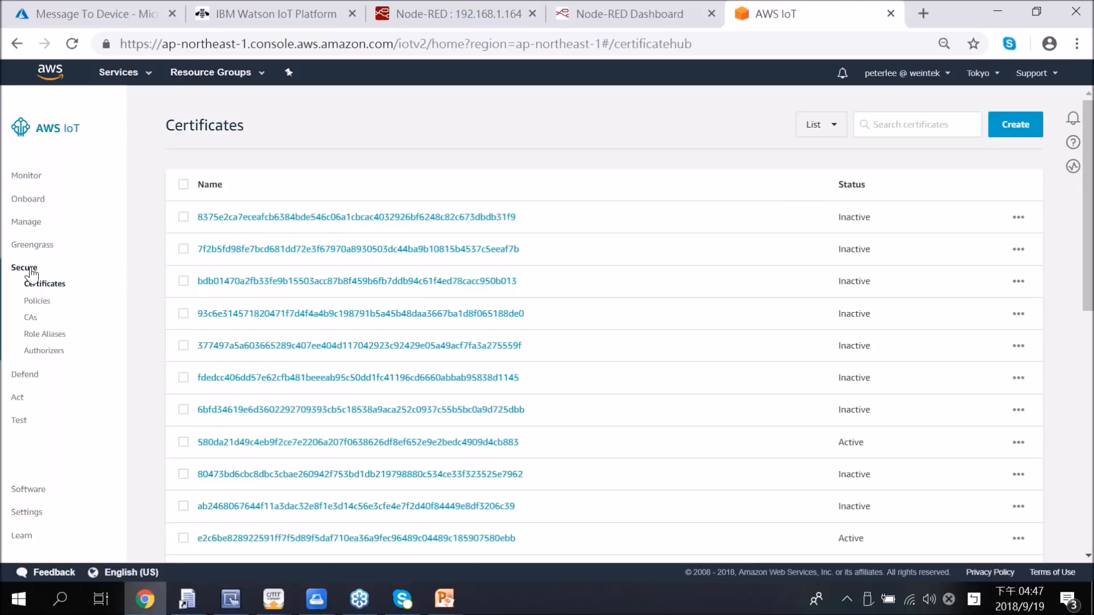
Step: Start a new security policy and name it web0919
left_click(40, 305)
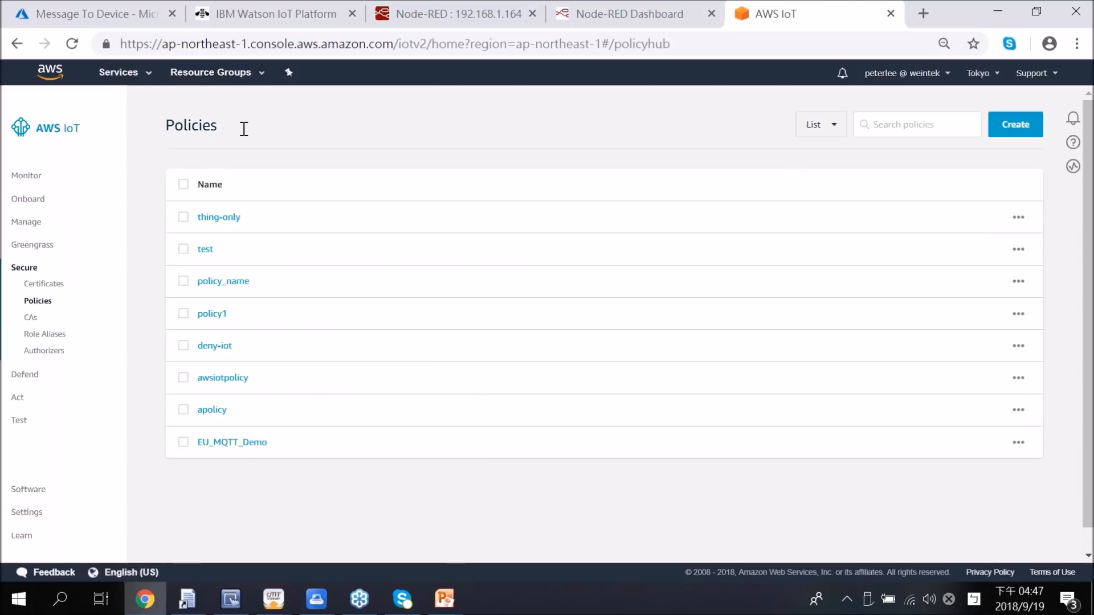
left_click(1022, 129)
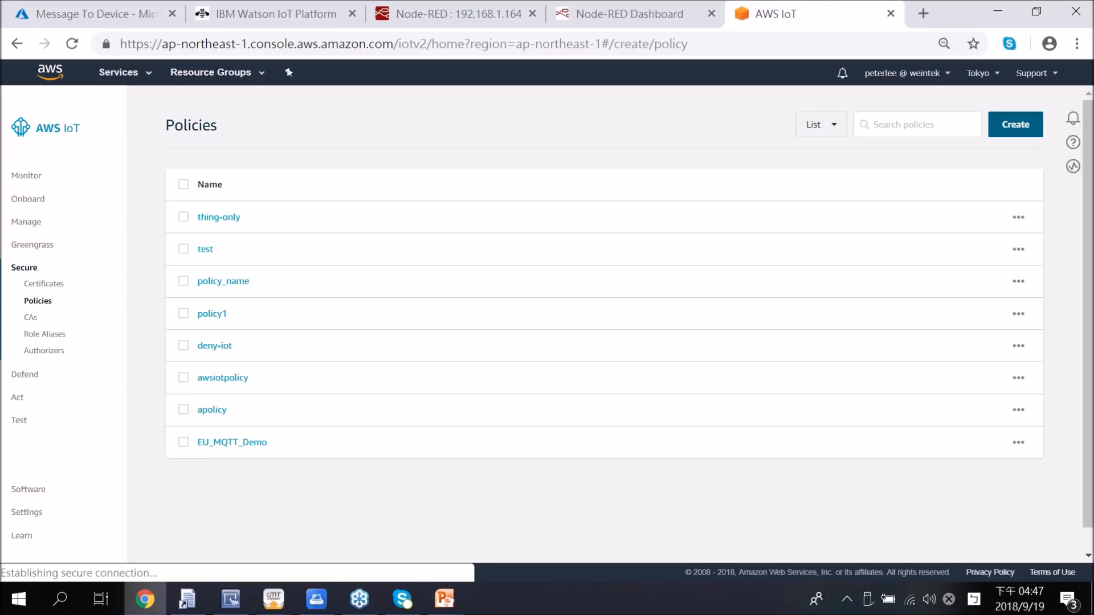
type("we")
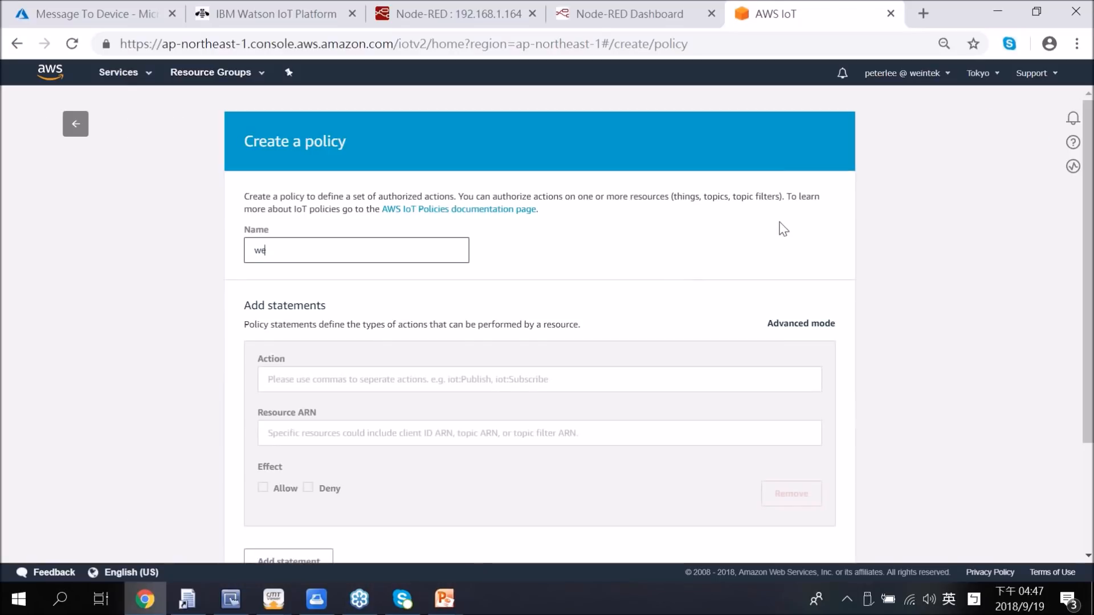
type("b0919")
Step: Define the policy statement with action iot:*, resource ARN * and the effect Allow
scroll(684, 351, "down", 2)
left_click(468, 294)
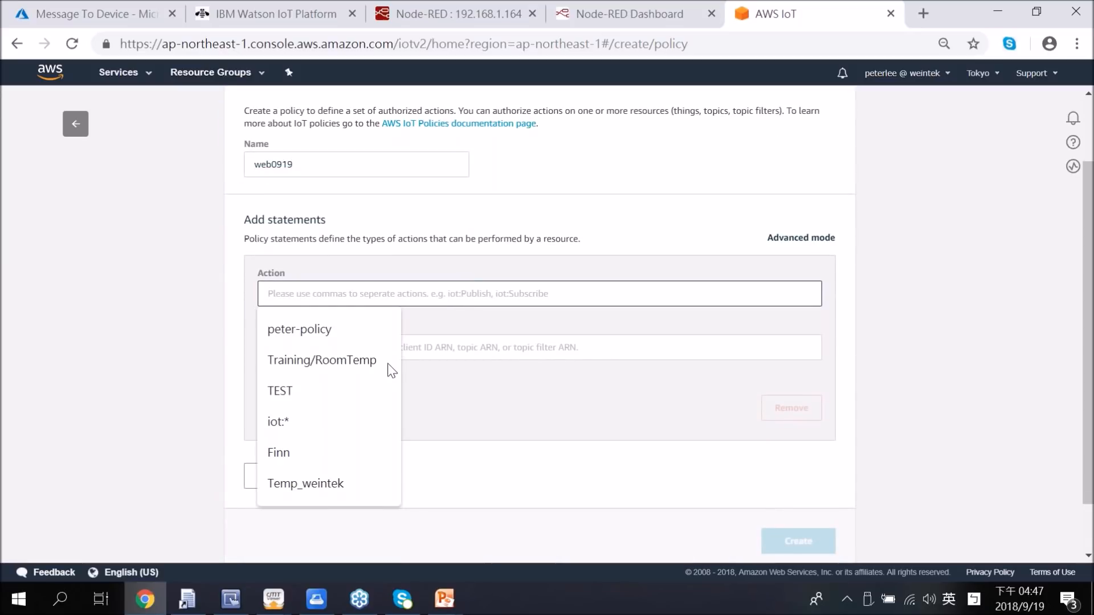
left_click(350, 426)
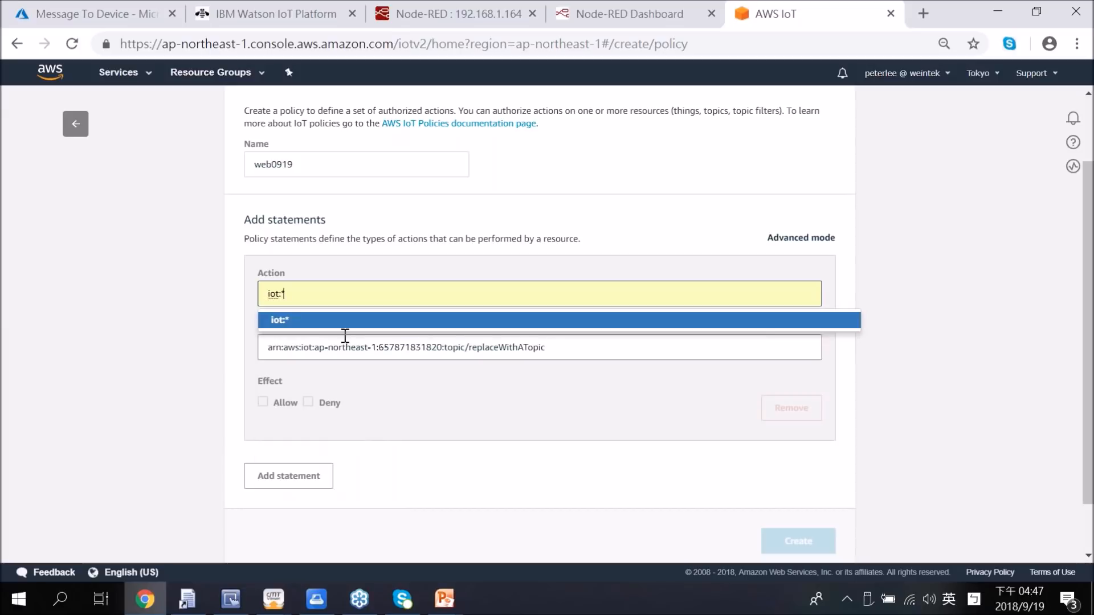
left_click(329, 319)
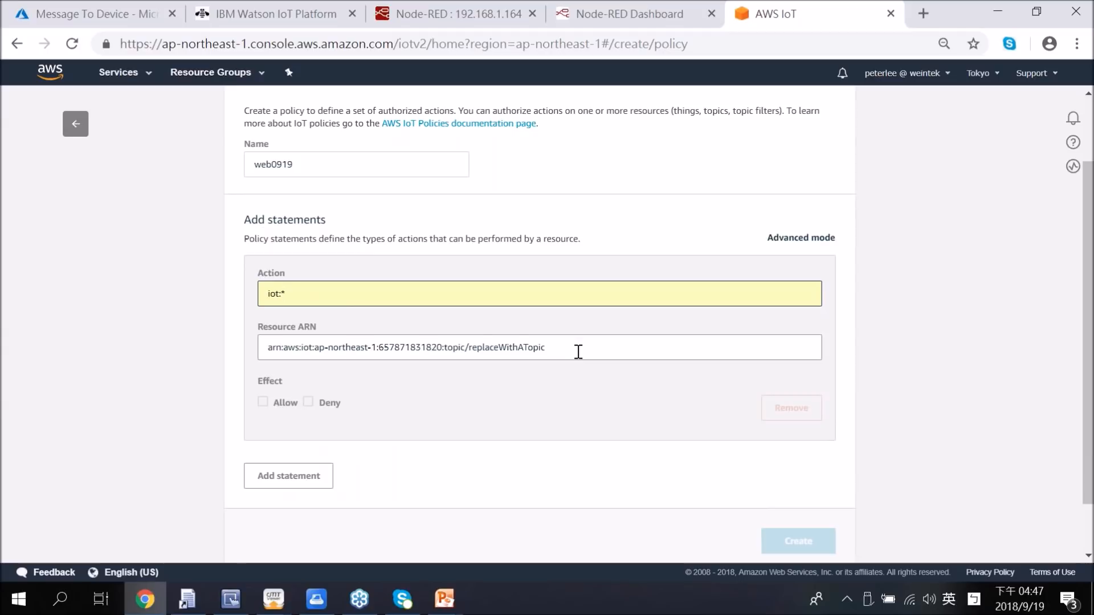
left_click_drag(578, 352, 183, 348)
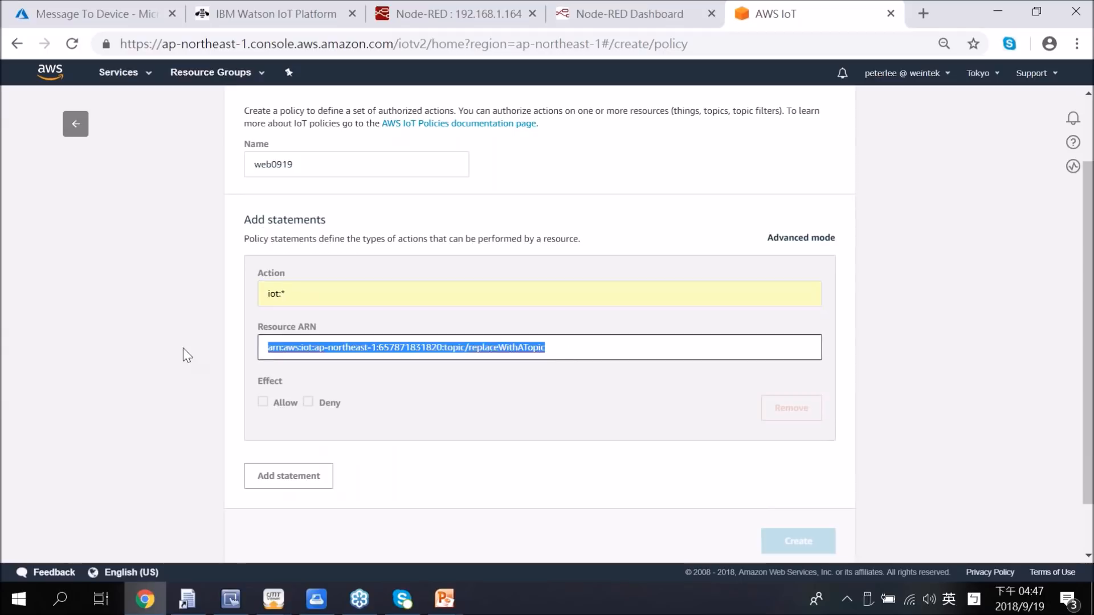
type("*")
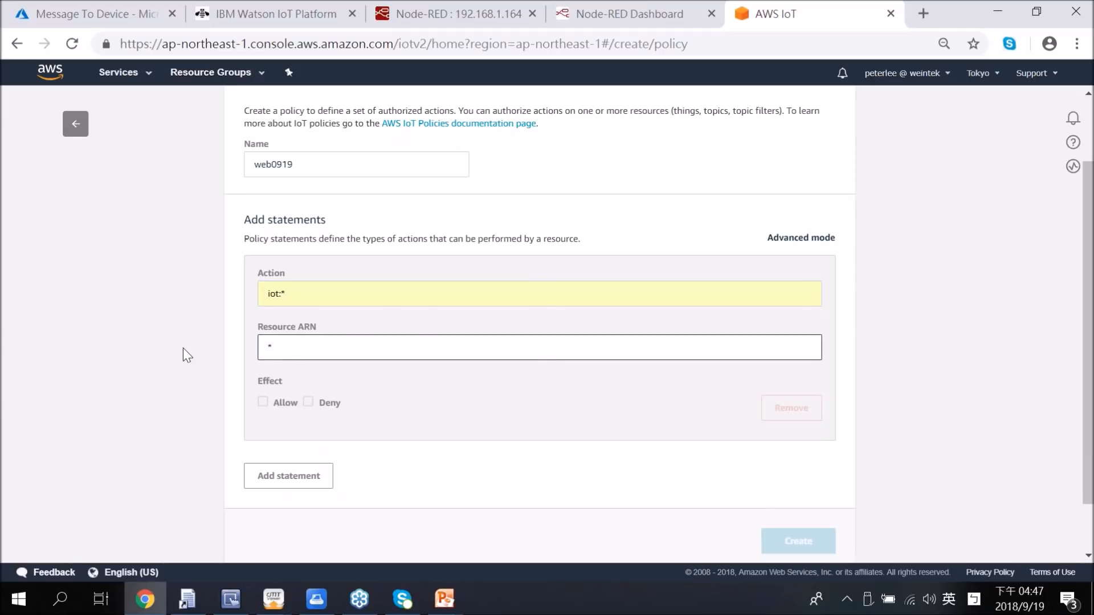
left_click(263, 403)
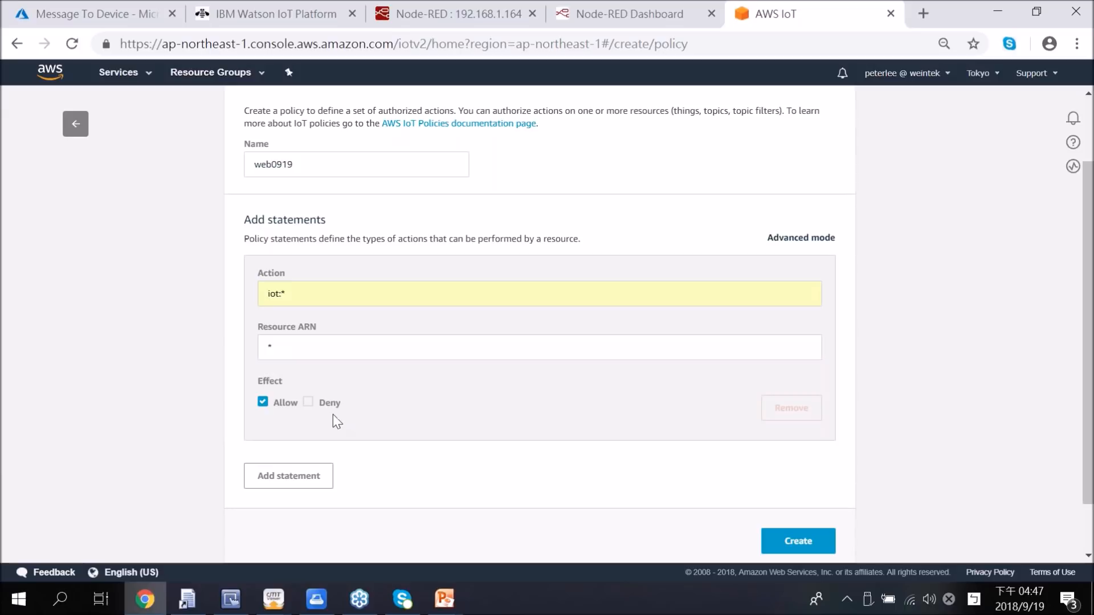
Step: Review the web0919 policy's name and statement, and create the policy
scroll(333, 415, "down", 2)
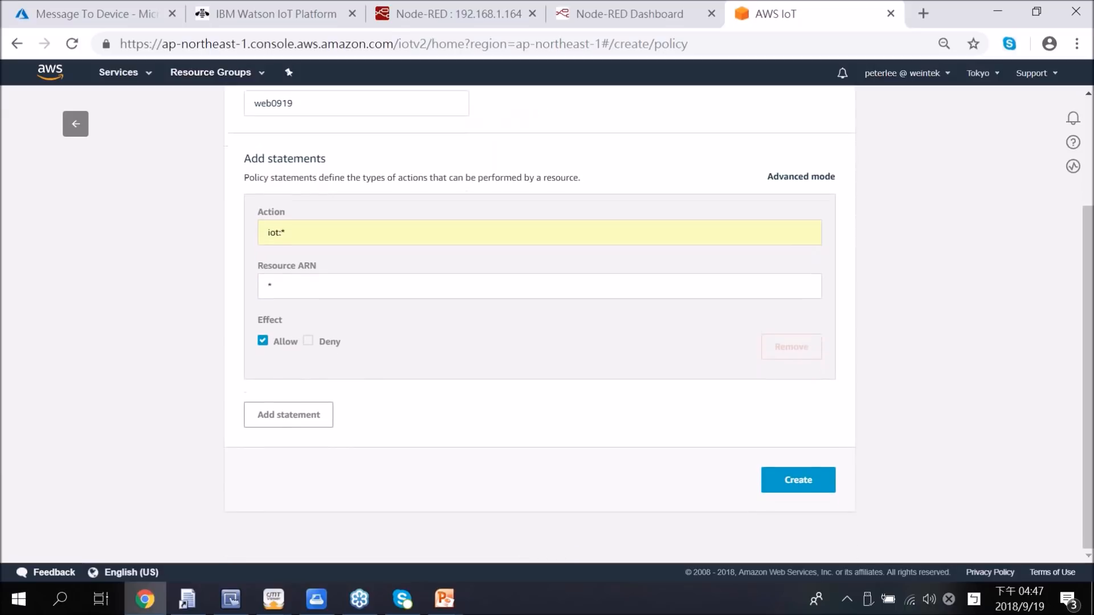
scroll(334, 417, "up", 1)
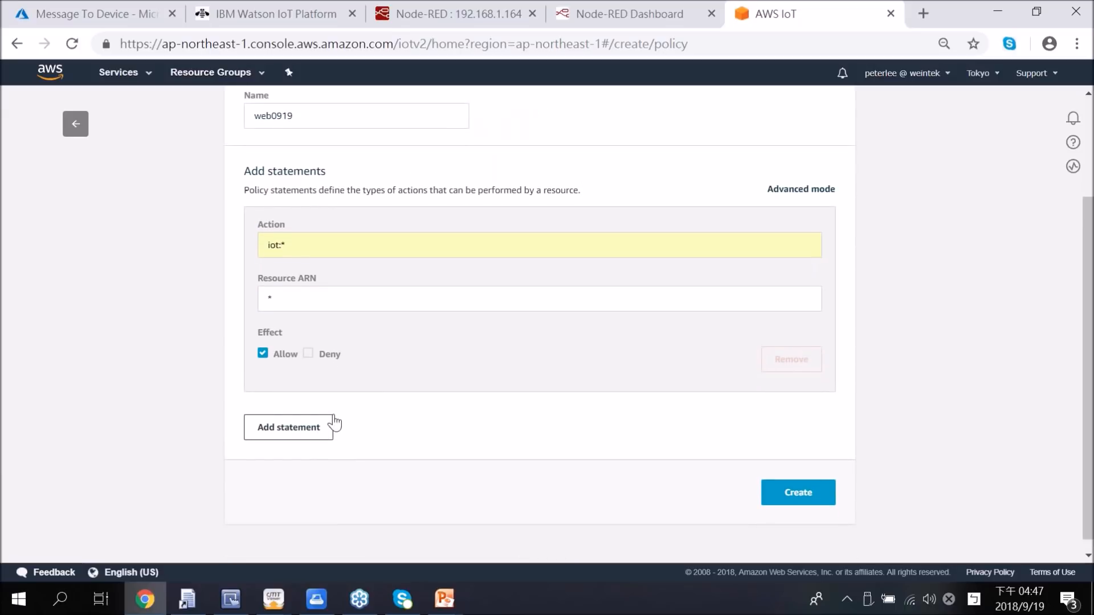
scroll(335, 423, "up", 1)
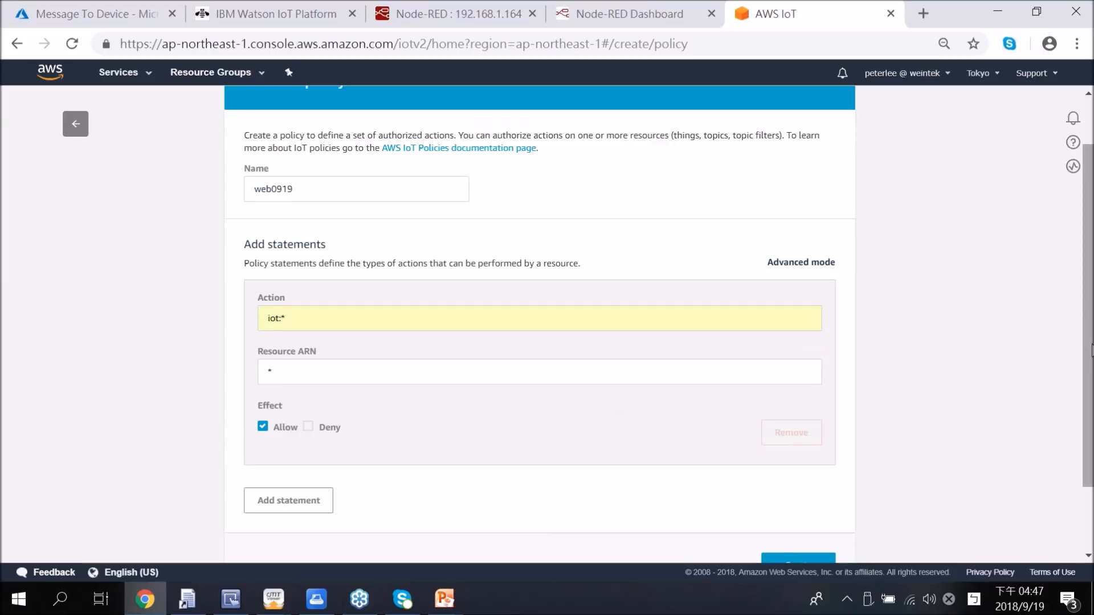
scroll(1089, 350, "down", 1)
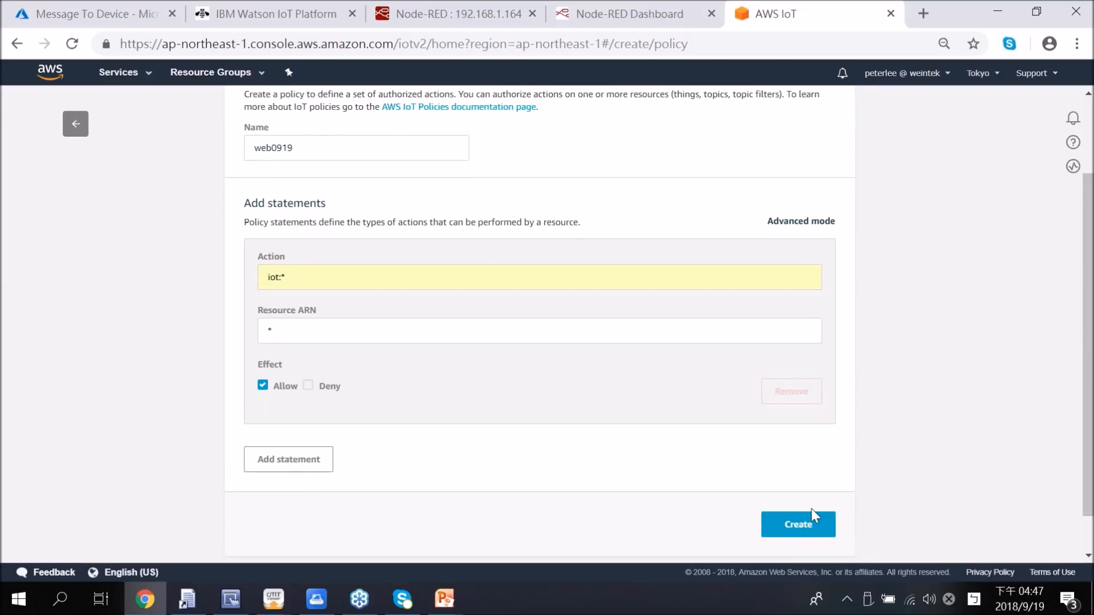
left_click(802, 525)
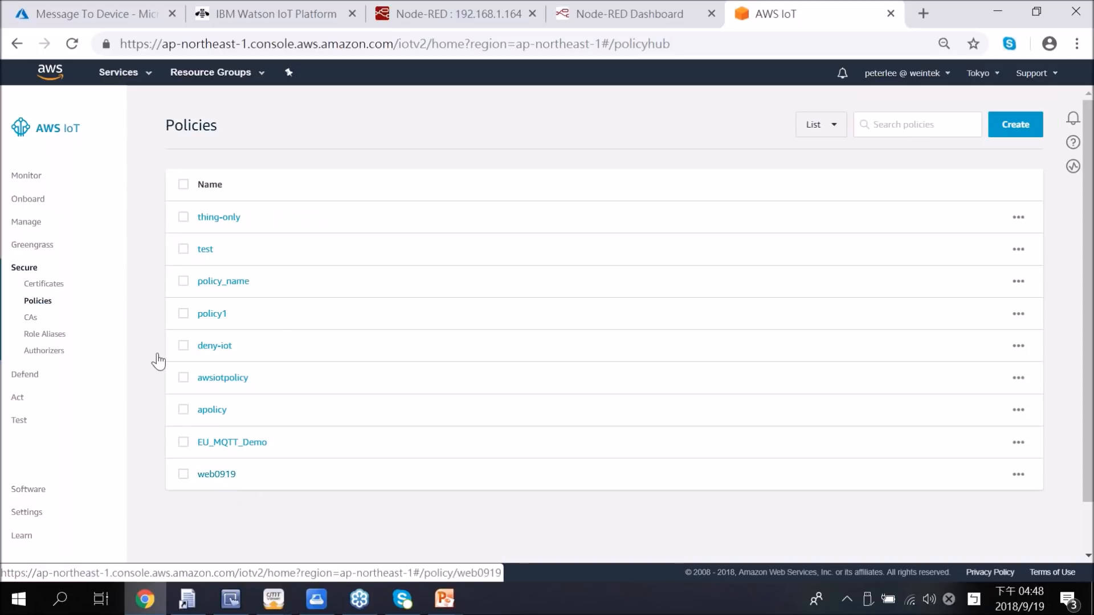
Step: Find the newly created certificate in the certificates list and show its available actions, including policy attachment
left_click(40, 287)
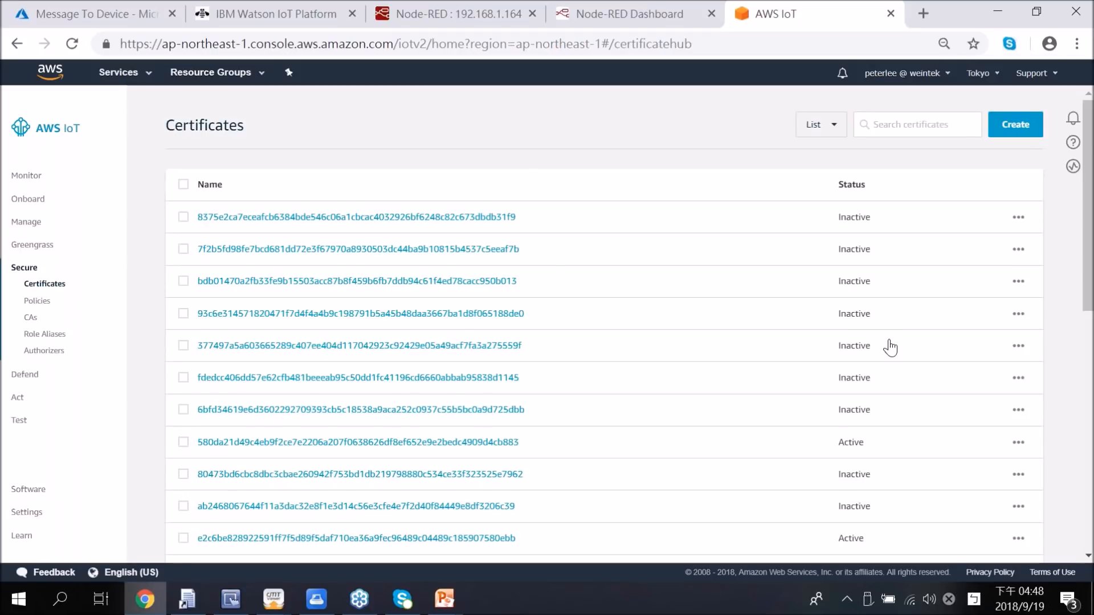
scroll(890, 347, "down", 1)
scroll(890, 347, "down", 5)
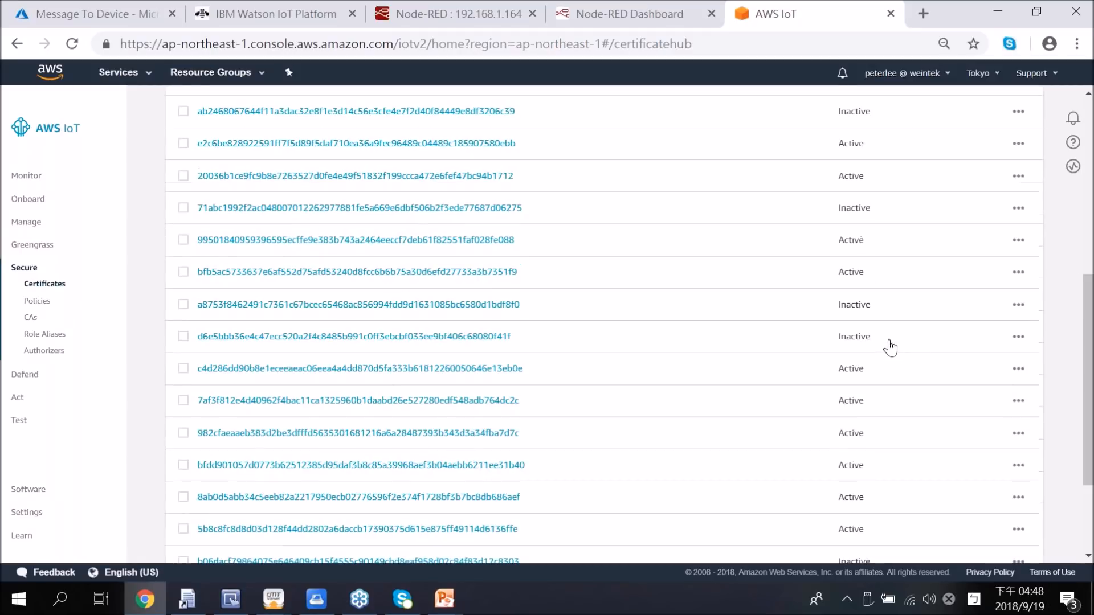
scroll(888, 348, "down", 1)
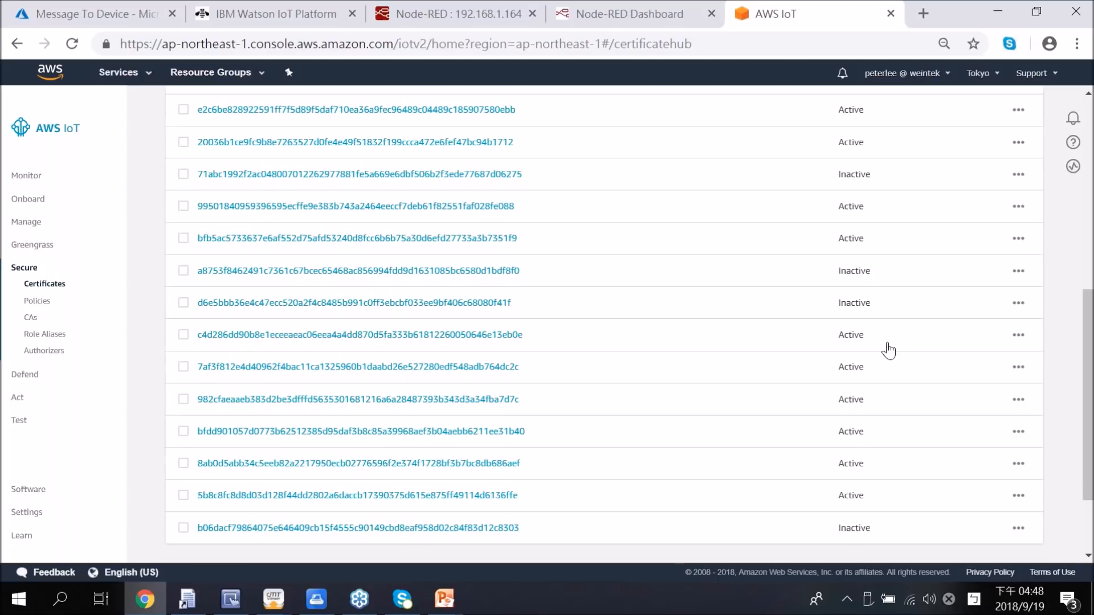
scroll(889, 348, "down", 1)
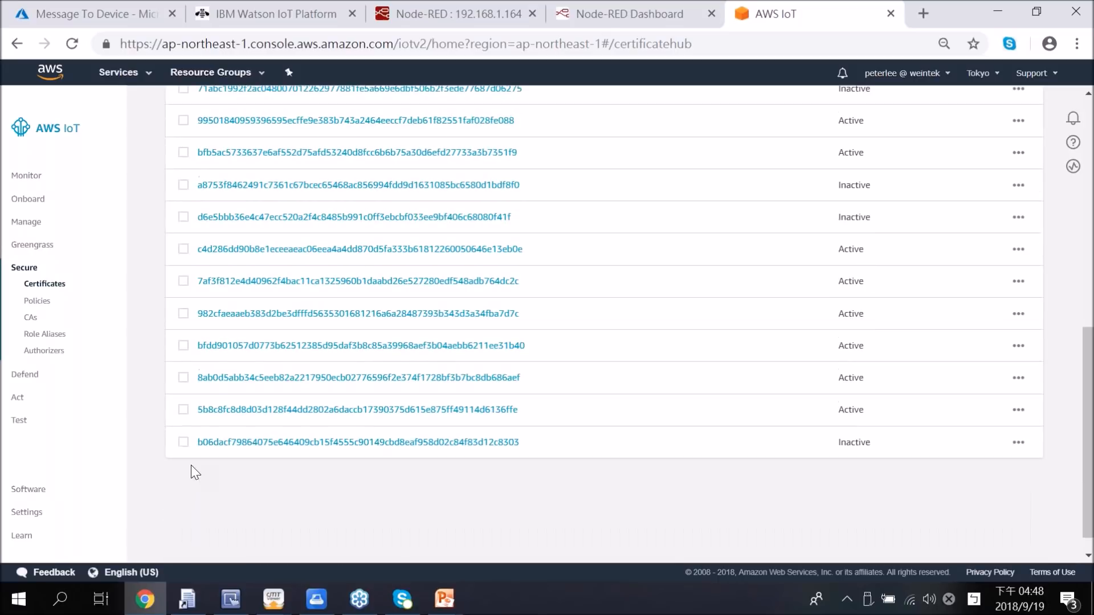
left_click(1019, 443)
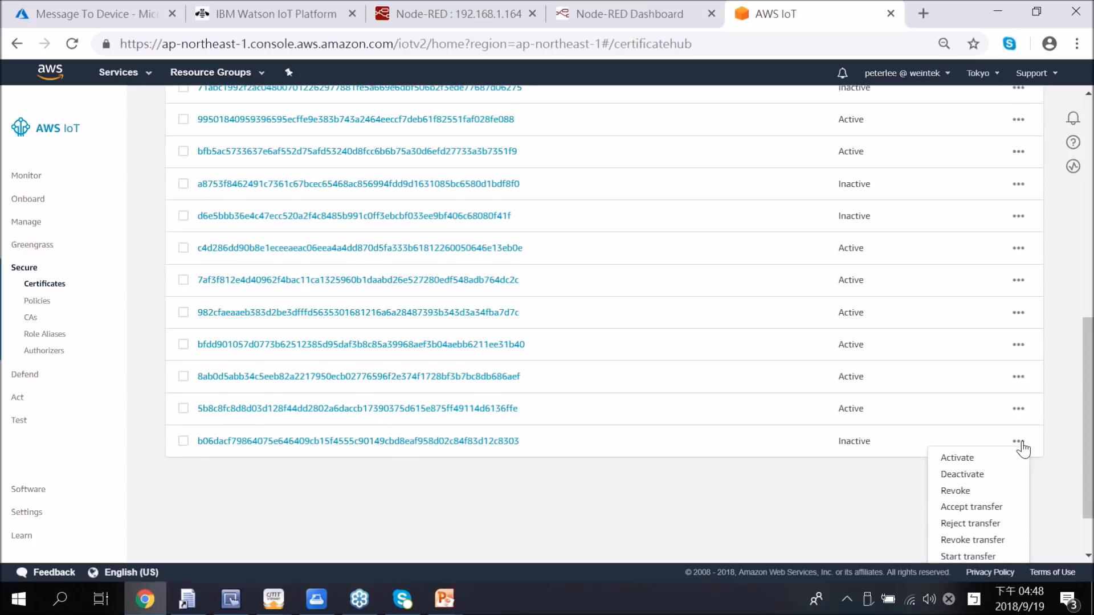
scroll(1023, 450, "down", 1)
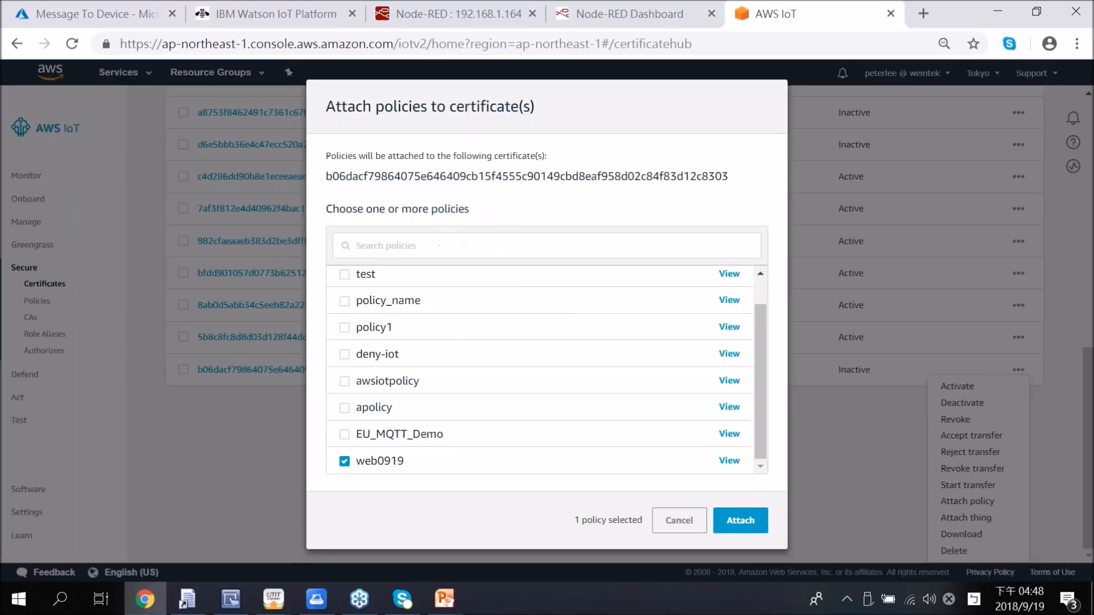
left_click(734, 521)
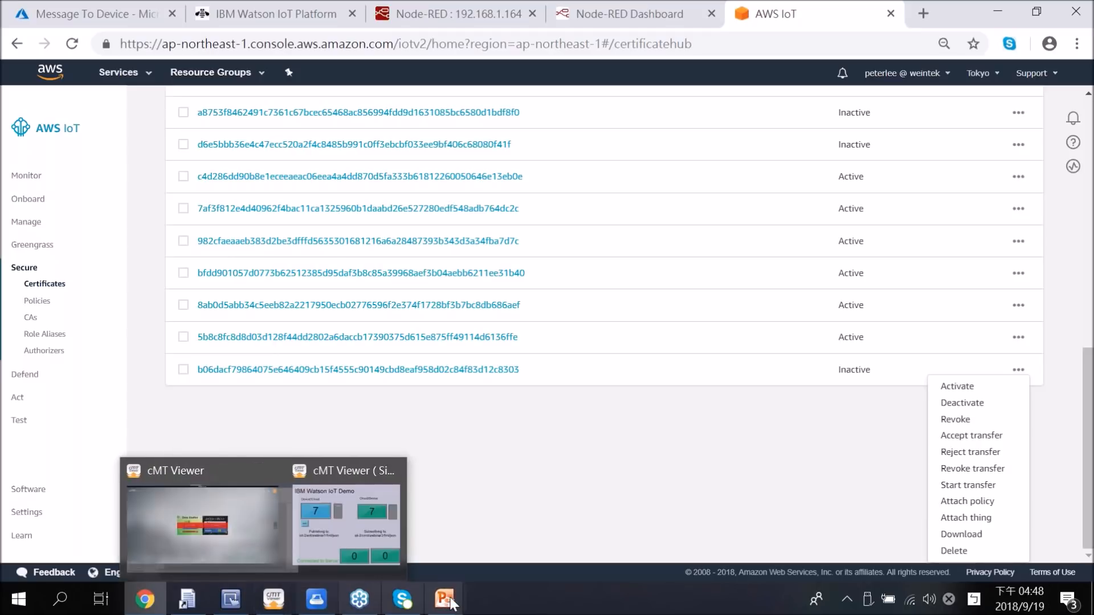
Step: Switch to the running PowerPoint slide show of the cloud webinar
mouse_move(450, 602)
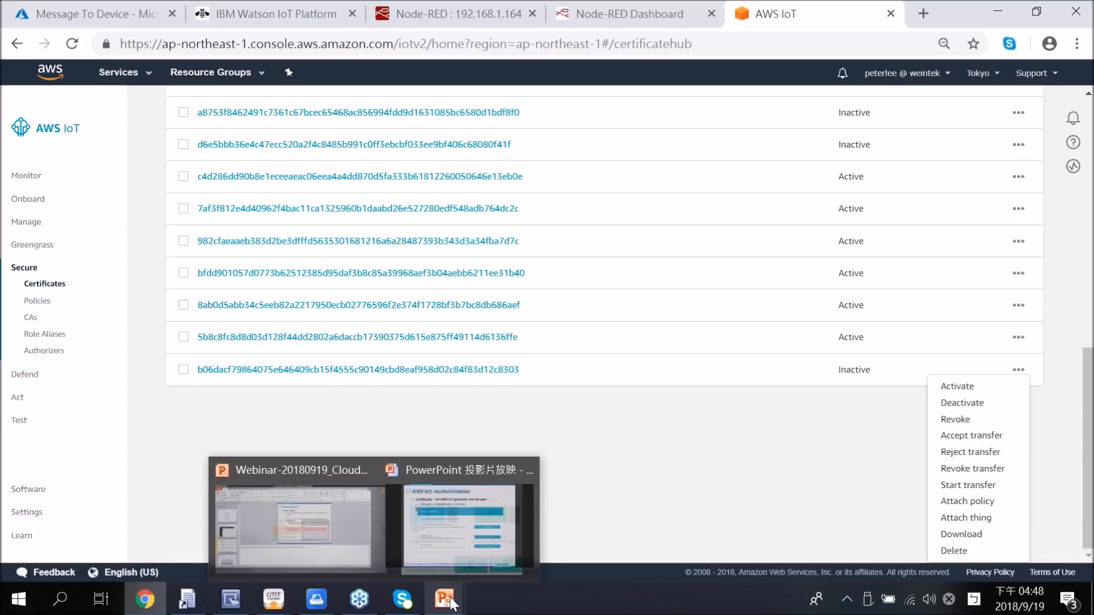
left_click(450, 602)
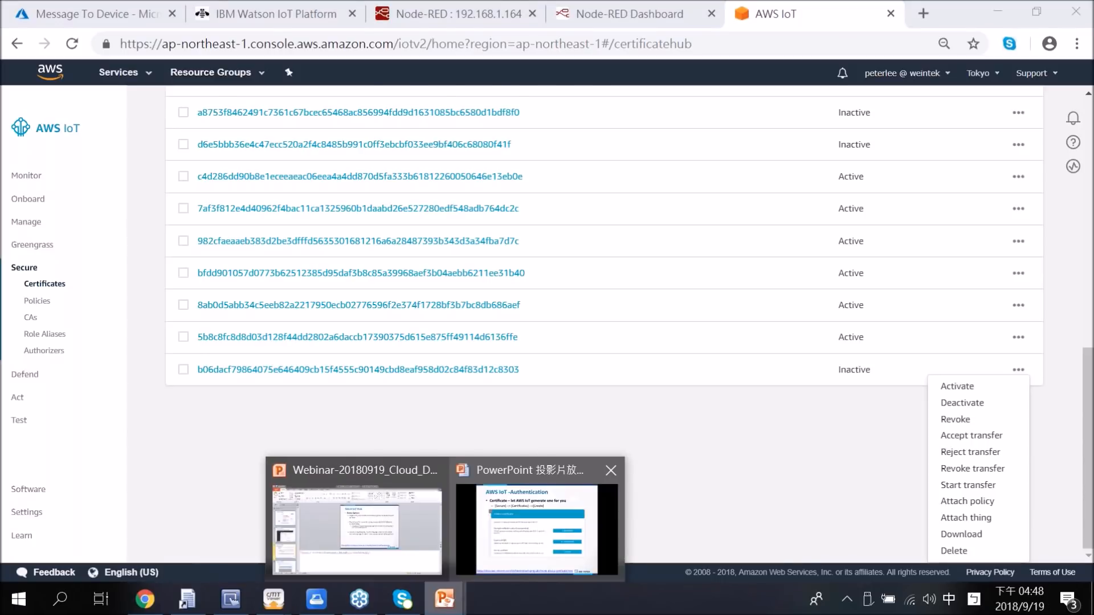
left_click(537, 530)
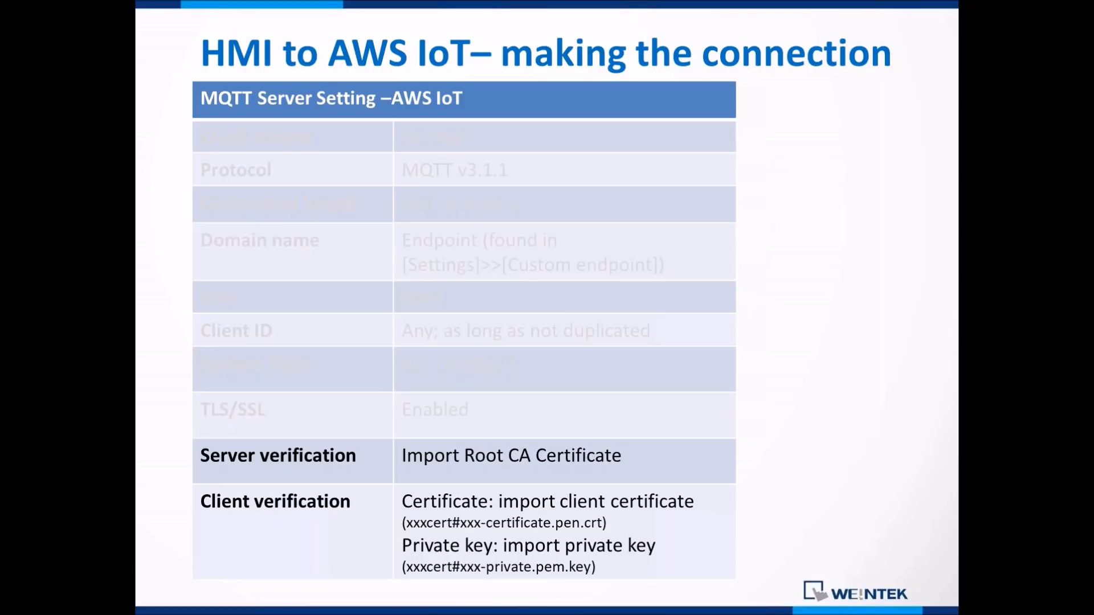
Step: Switch to EasyBuilder Pro and open the recent project AWS-iot-broker.cmtp
key("alt+Tab")
key("alt+Tab")
key("alt+Tab")
key("alt+Tab")
key("alt+Tab")
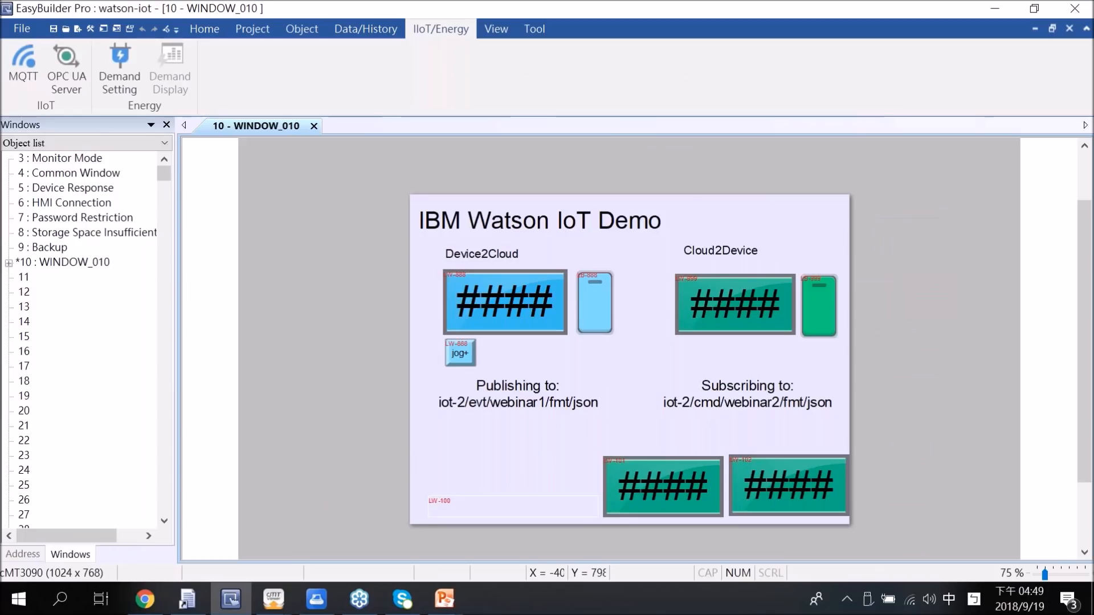
left_click(21, 27)
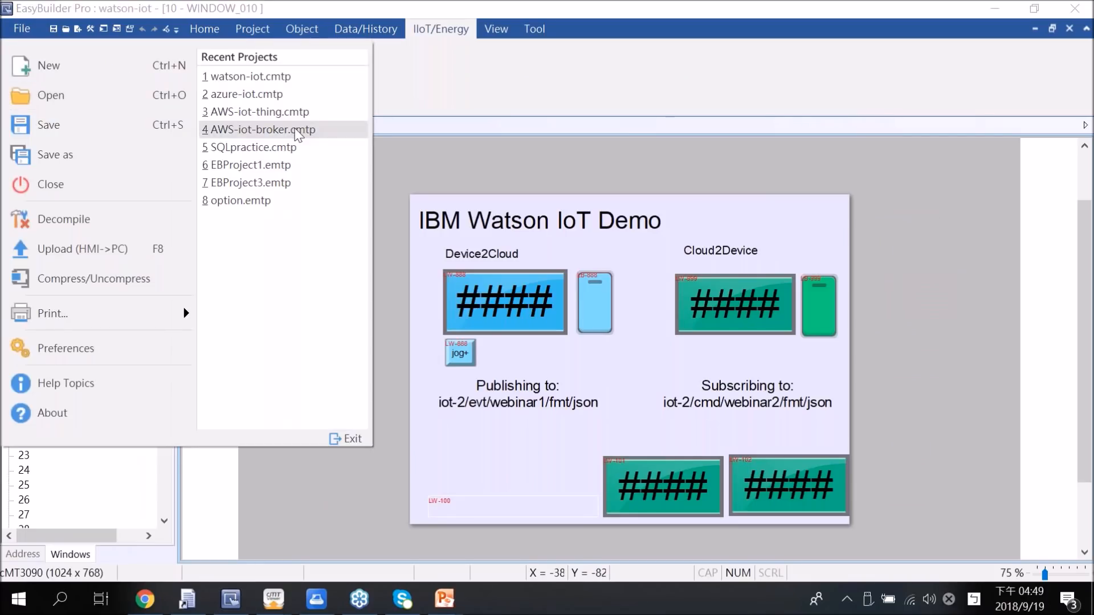
left_click(297, 130)
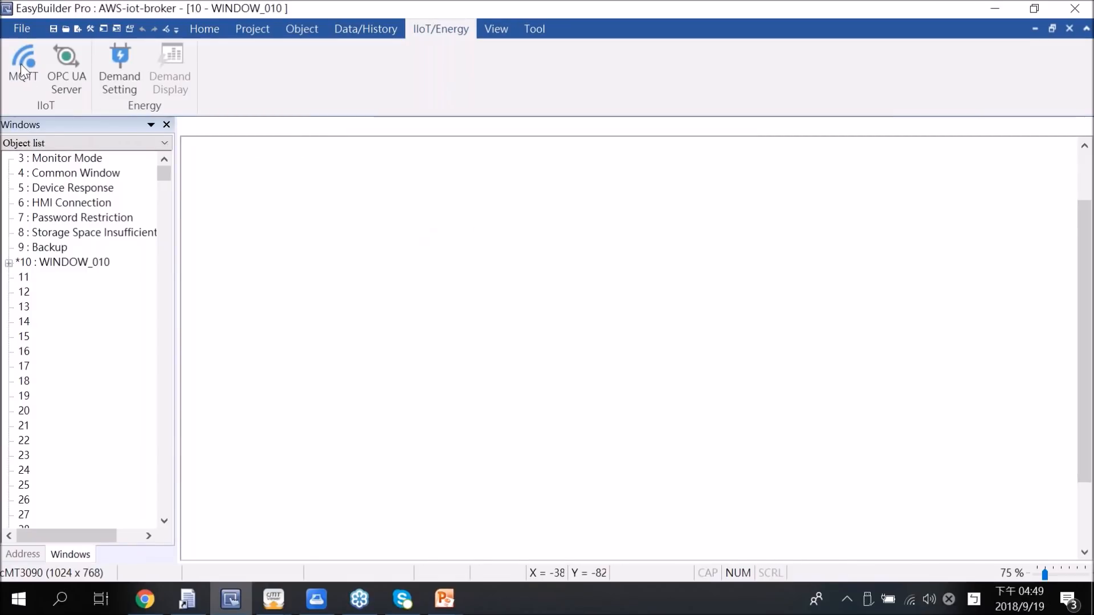
Step: Open the project's MQTT server settings and examine the general connection parameters and the TLS/SSL certificate configuration
left_click(24, 68)
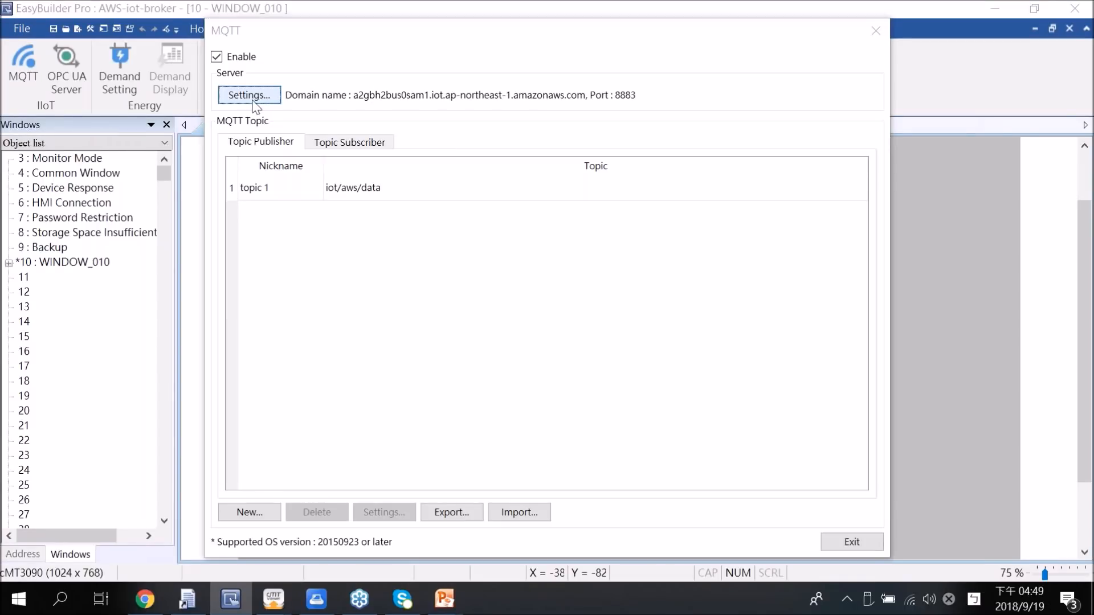
left_click(254, 95)
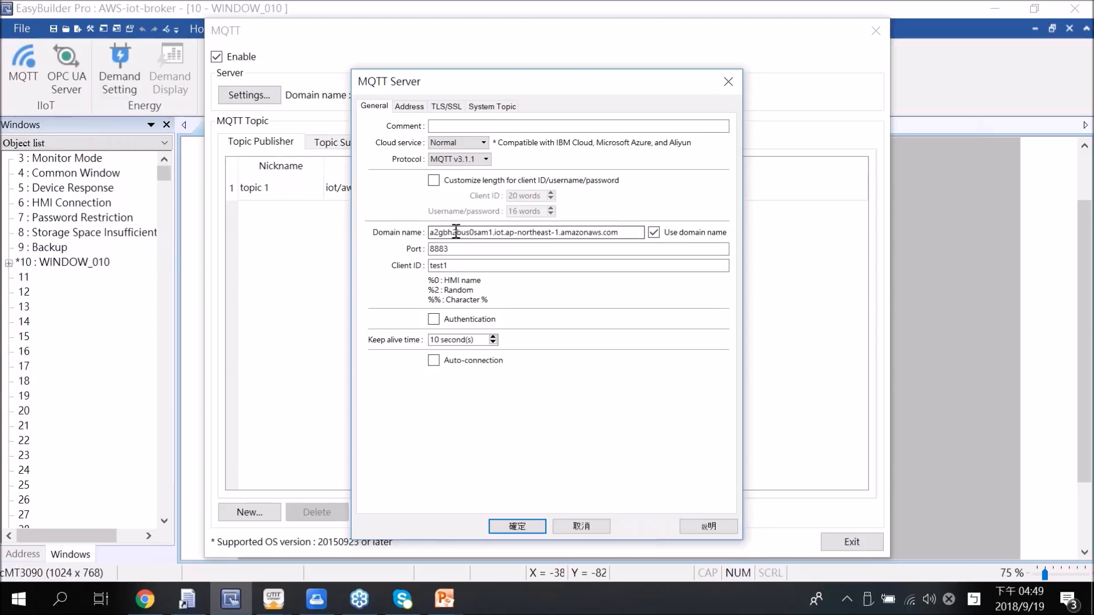
left_click(438, 106)
left_click_drag(450, 85, 443, 76)
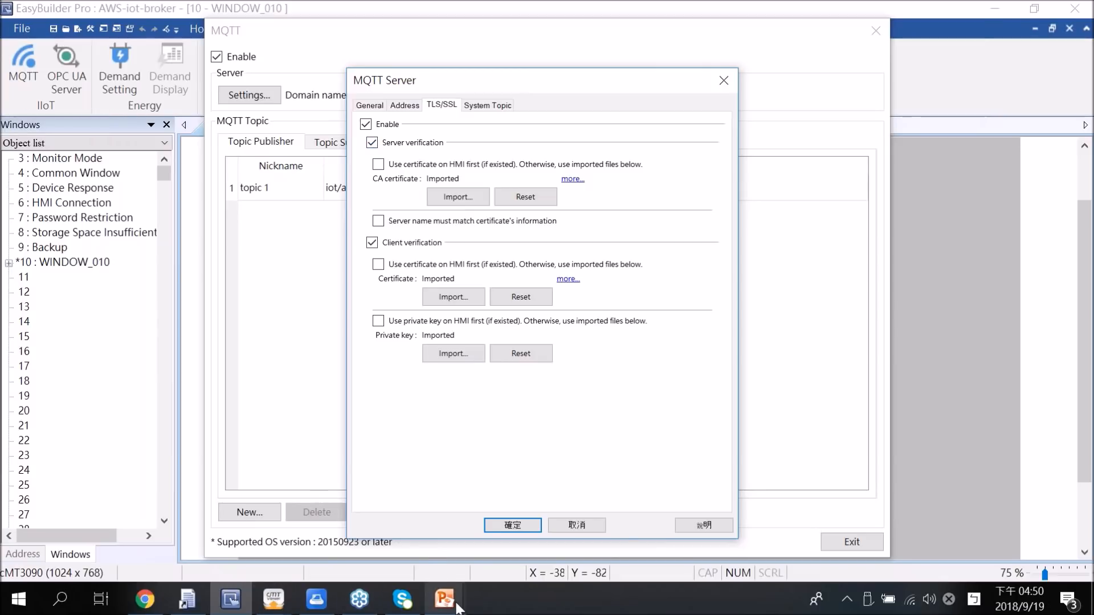
Step: Switch to the running PowerPoint slide show and advance to the slide on AWS IoT as message broker
mouse_move(456, 607)
mouse_move(531, 560)
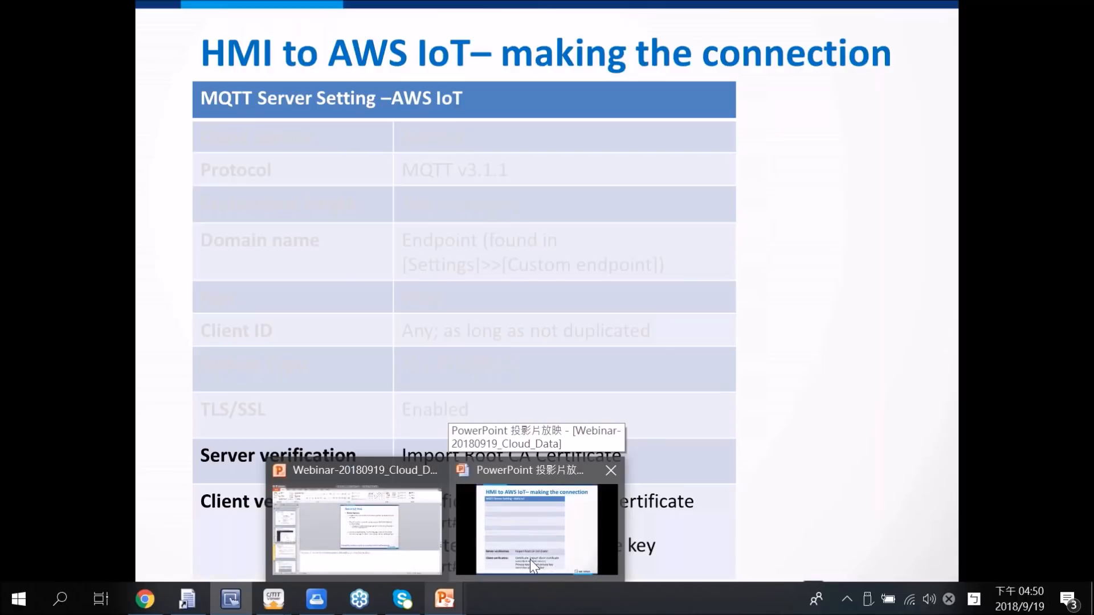
left_click(530, 559)
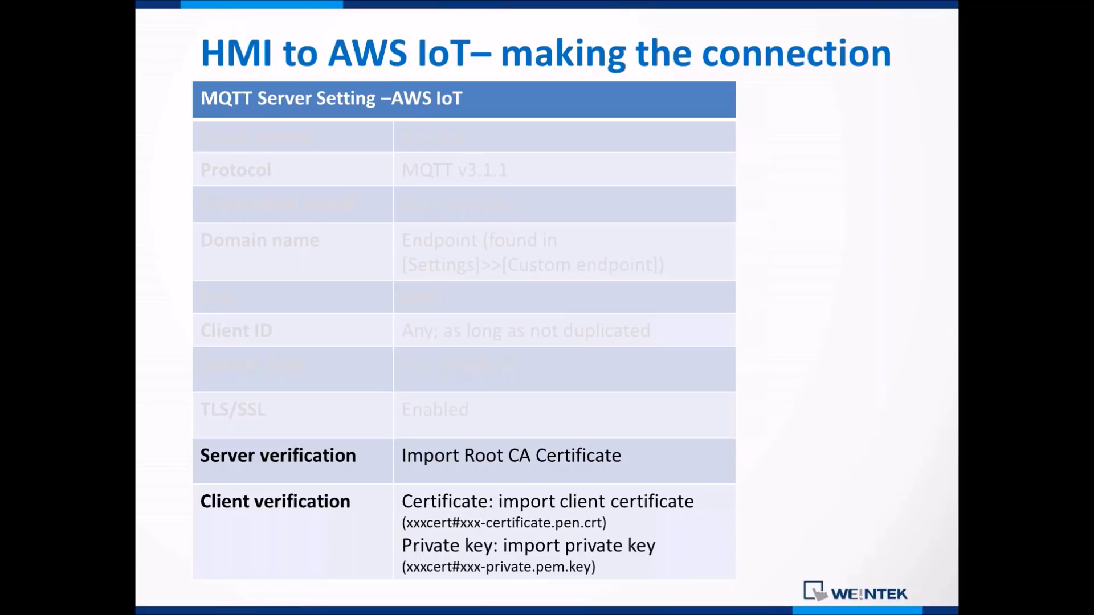
key("Right")
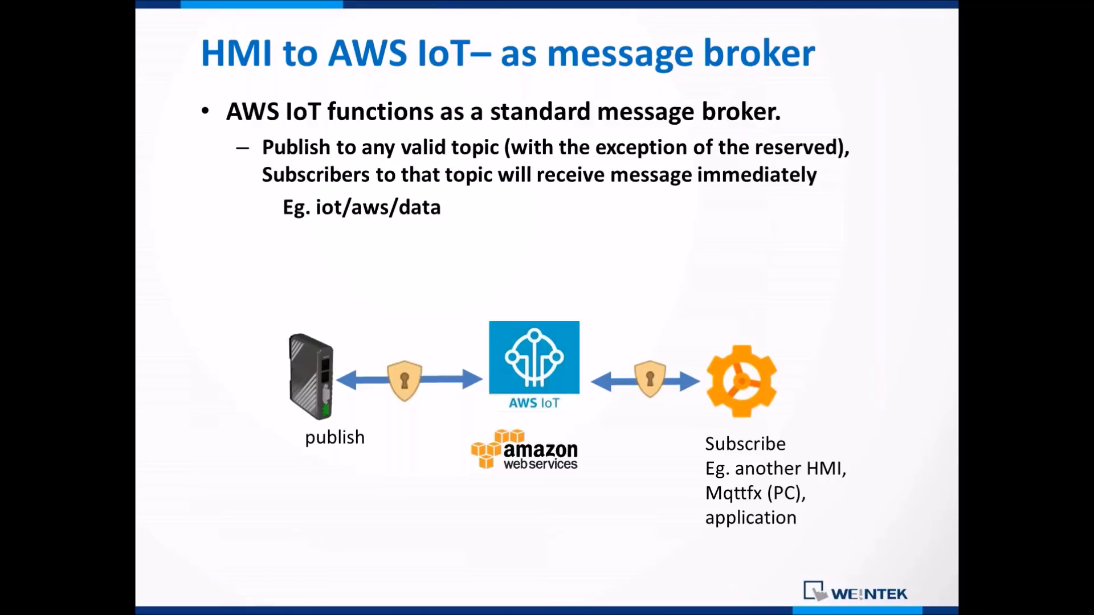
Step: Return to EasyBuilder Pro, cancel out of the MQTT server settings, close the MQTT configuration, and start the project simulation
key("alt+Tab")
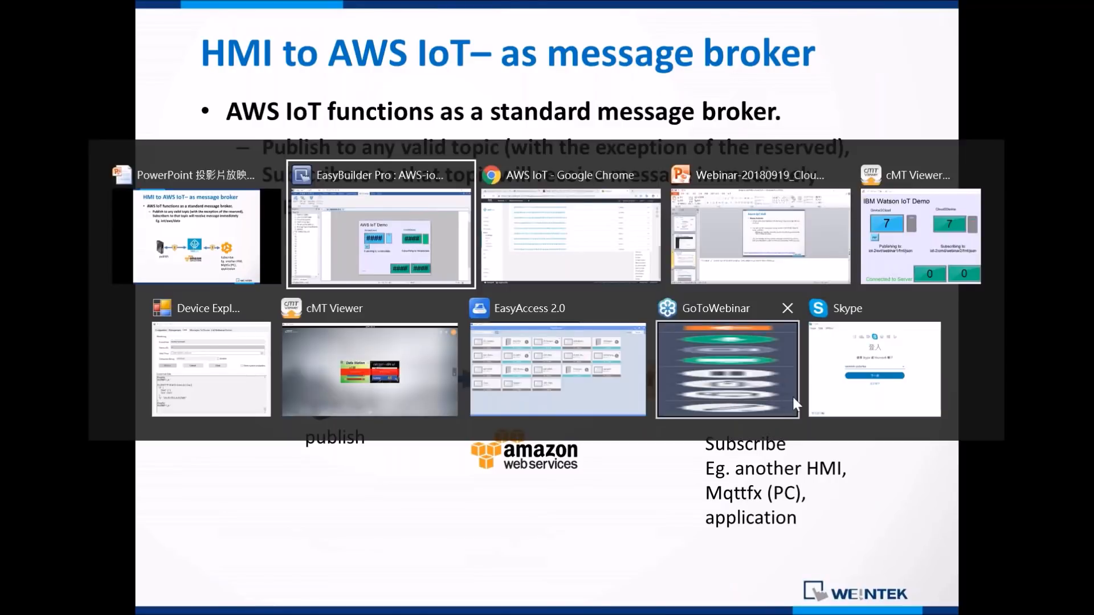
left_click(408, 261)
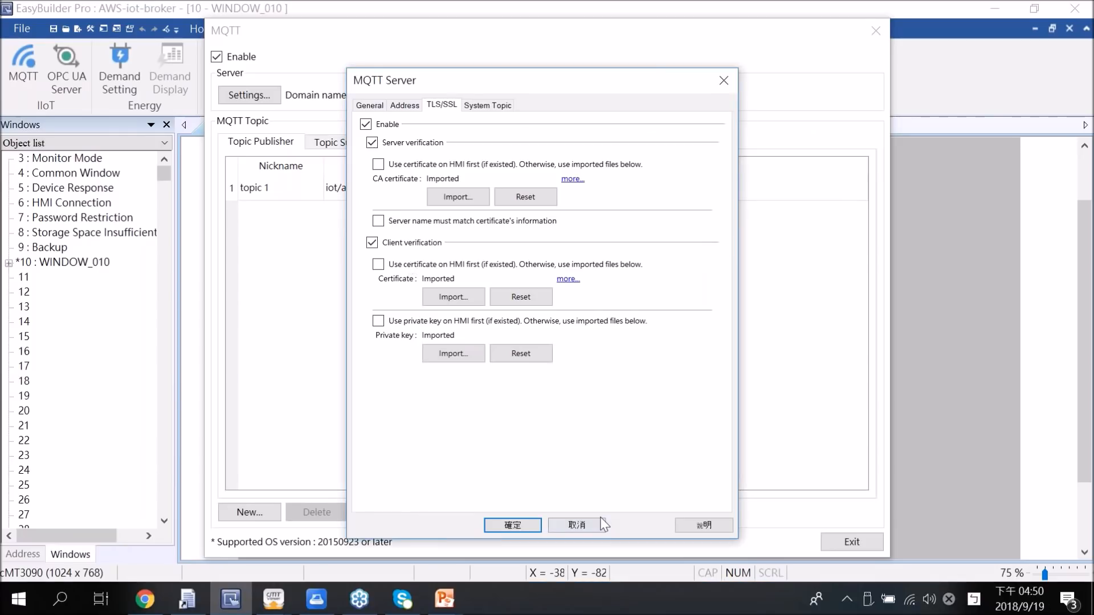
left_click(577, 525)
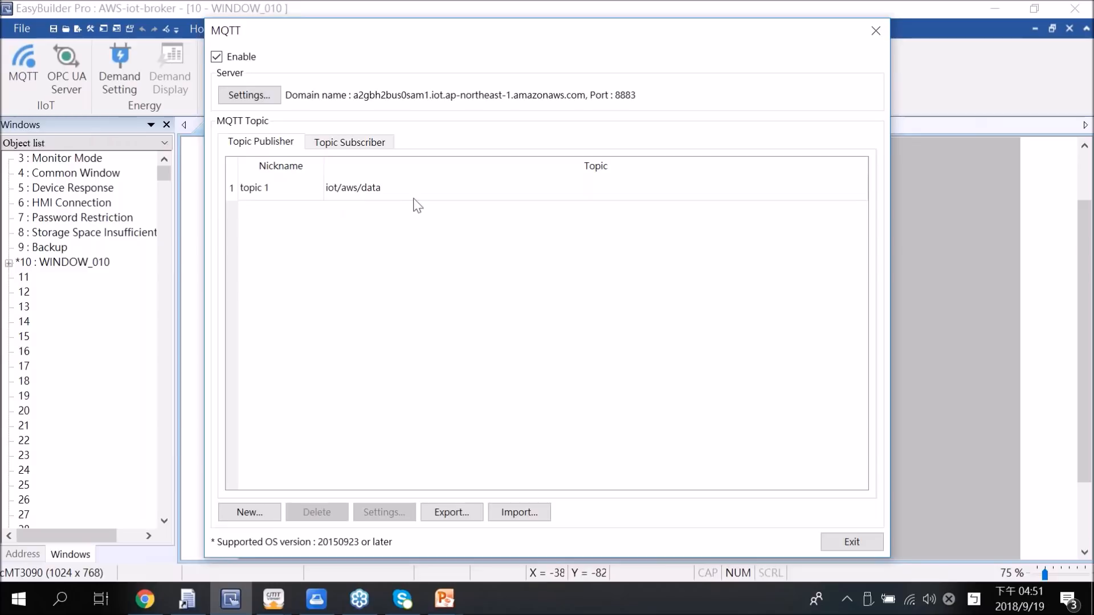
left_click(866, 541)
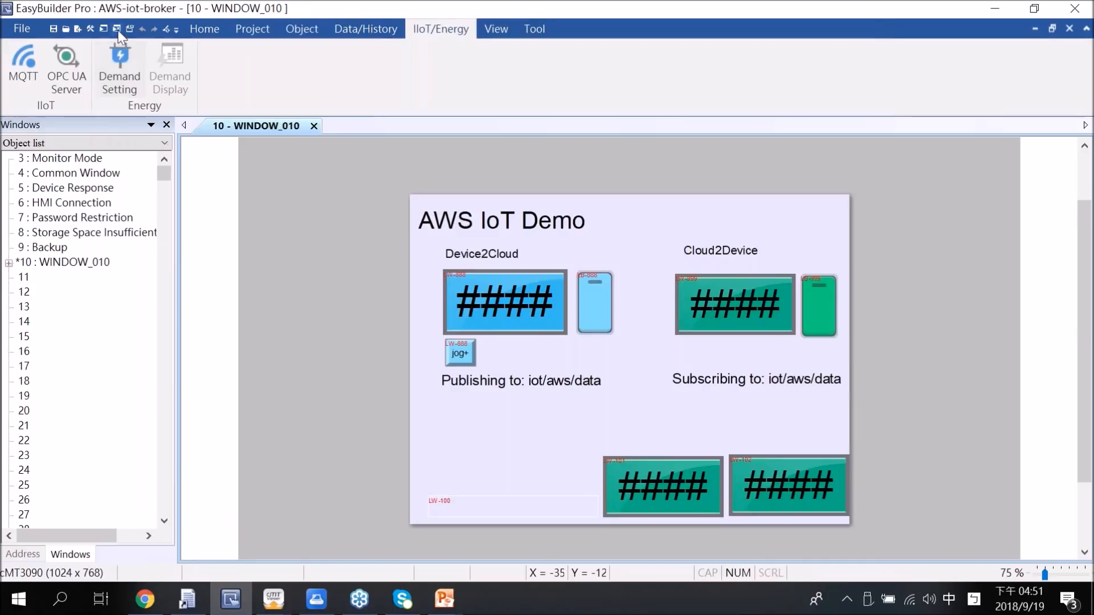
left_click(117, 30)
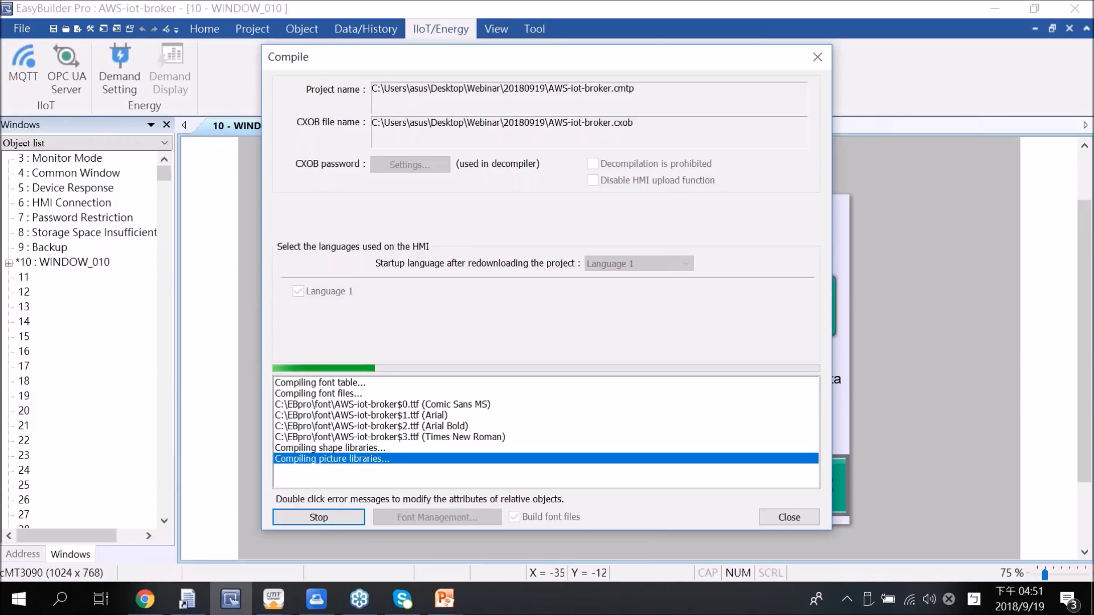
Step: Switch to the AWS IoT console in Chrome and open its MQTT test client
left_click(145, 599)
left_click(20, 420)
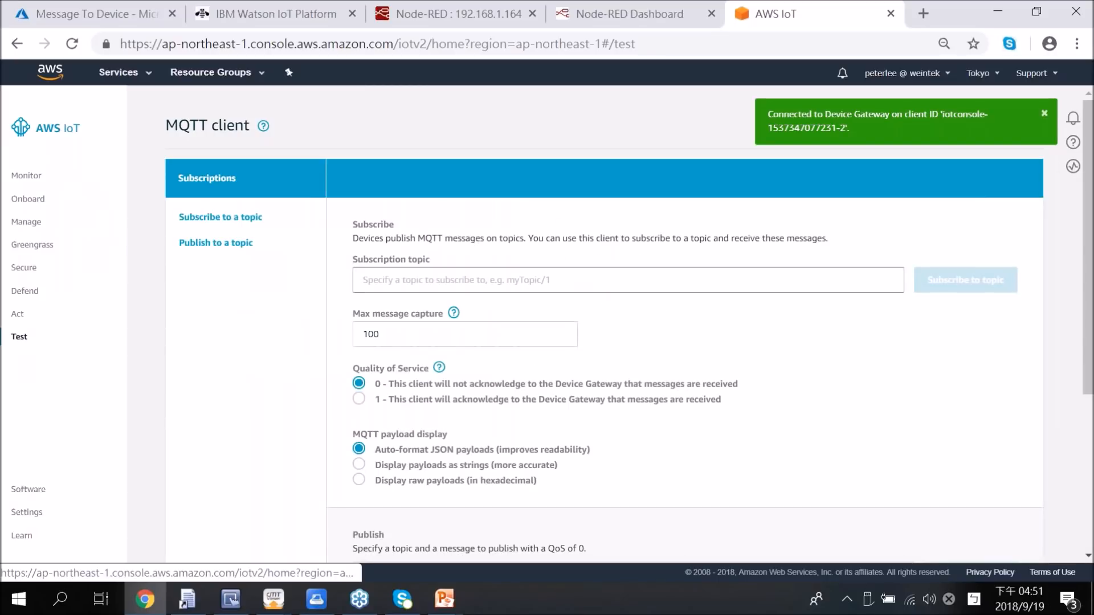
scroll(1090, 381, "down", 1)
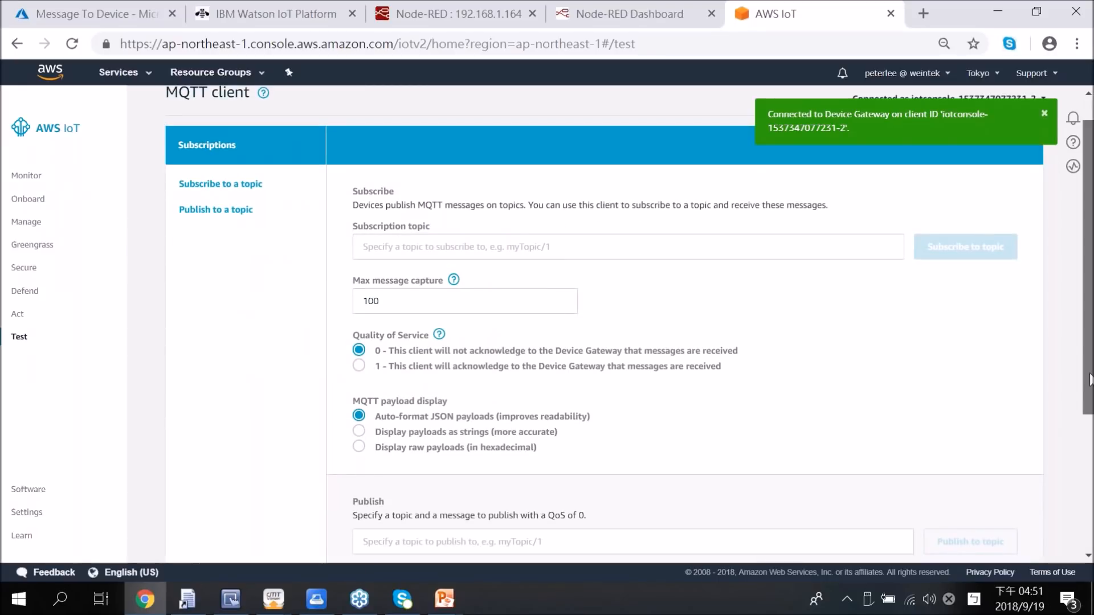
scroll(1090, 380, "up", 1)
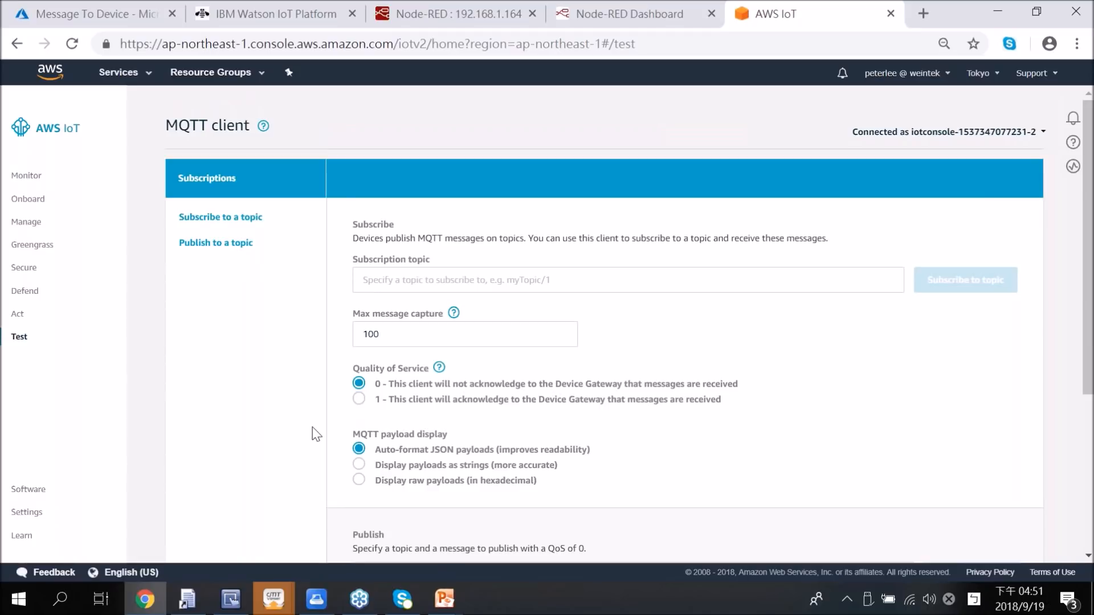
Step: Bring up the cMT Viewer simulation of the AWS IoT Demo and move it aside so the MQTT client stays visible
left_click(273, 598)
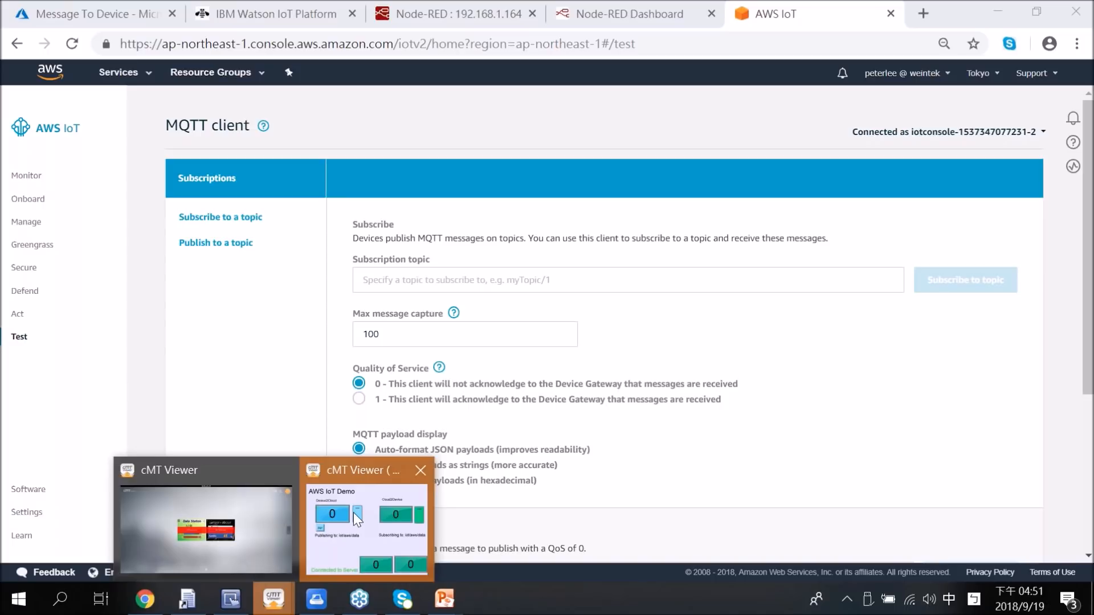
left_click(354, 512)
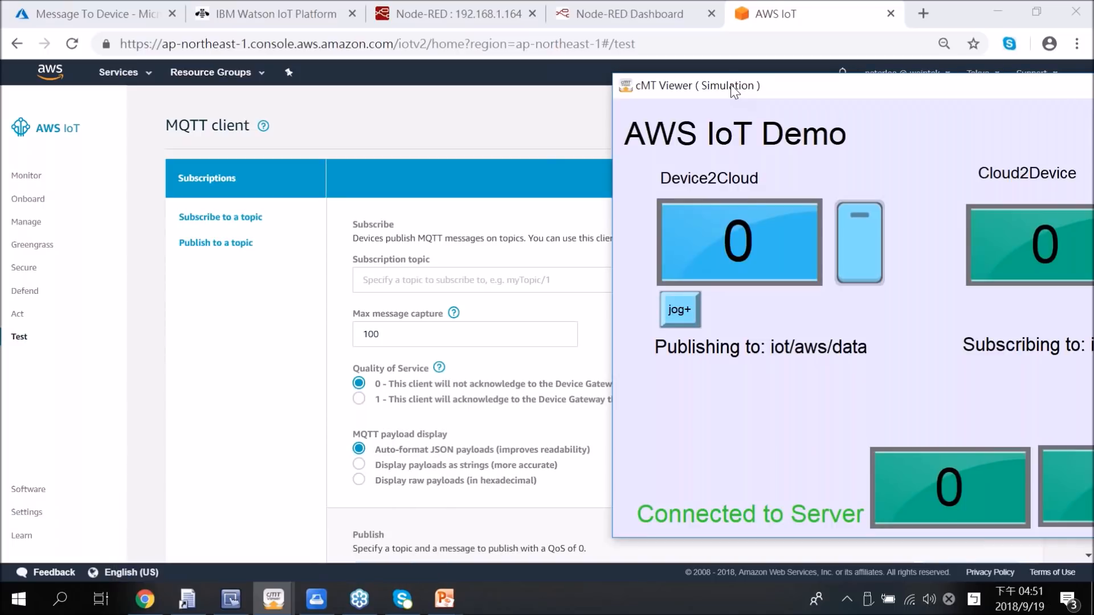
left_click_drag(730, 84, 809, 83)
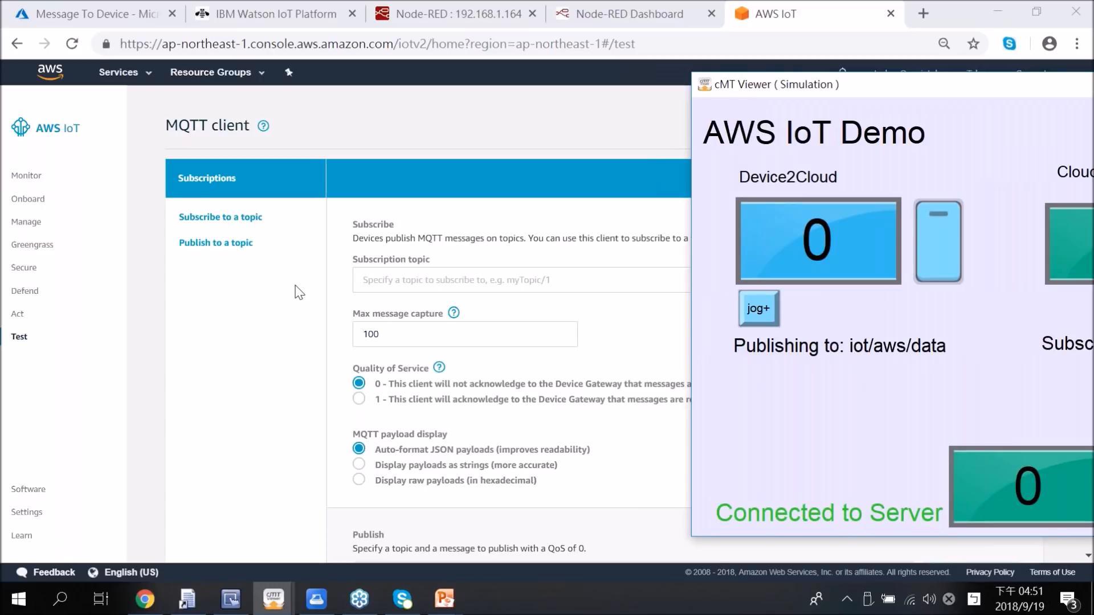
Step: Subscribe the AWS IoT MQTT client to the topic iot/aws/data
scroll(299, 292, "down", 1)
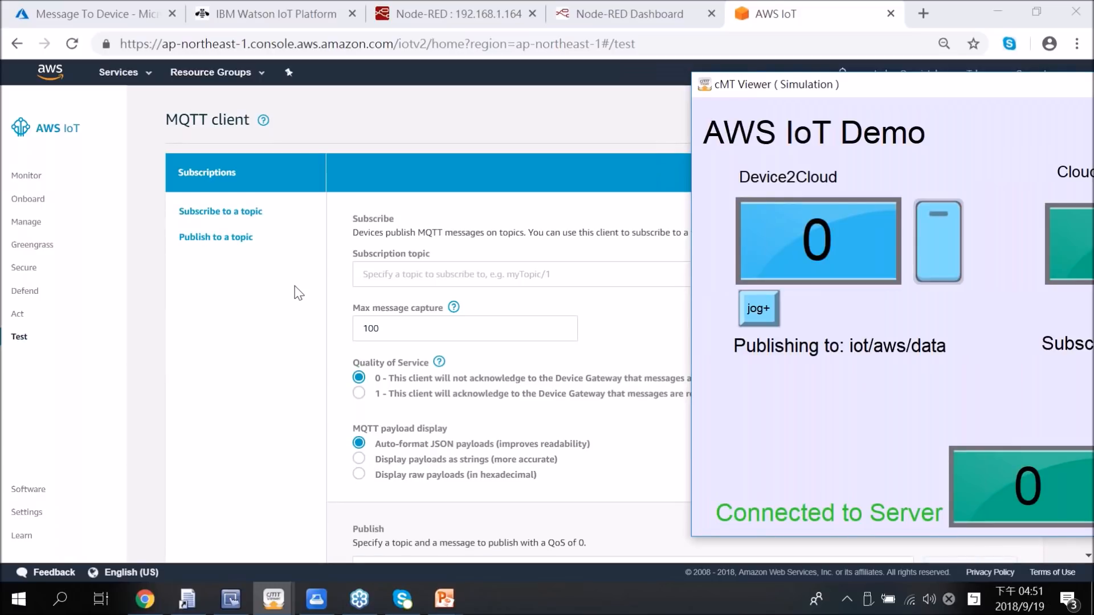
scroll(298, 293, "down", 3)
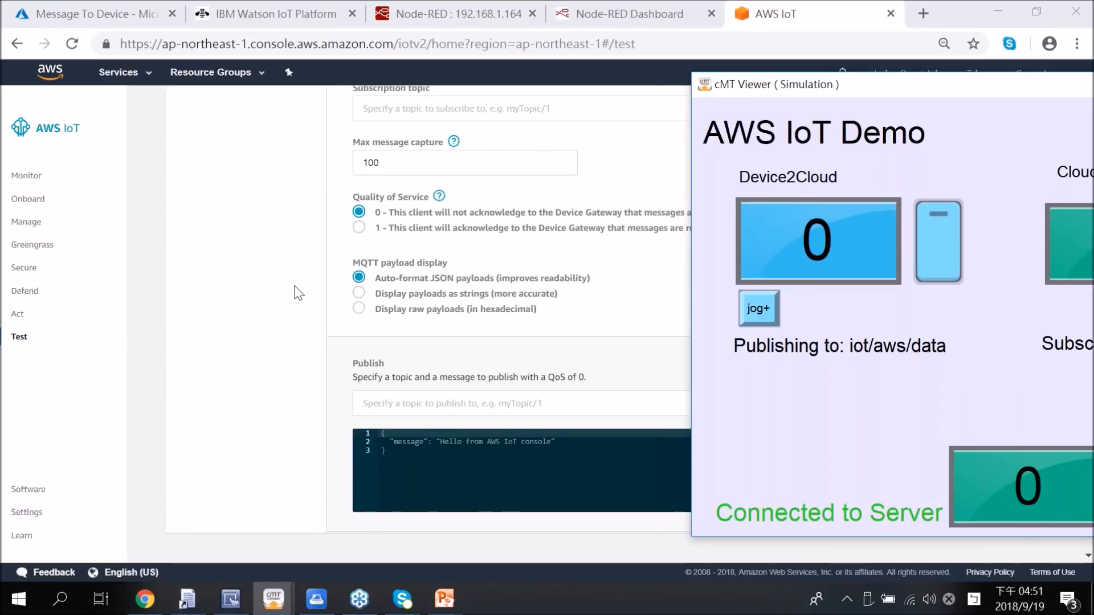
scroll(297, 292, "up", 2)
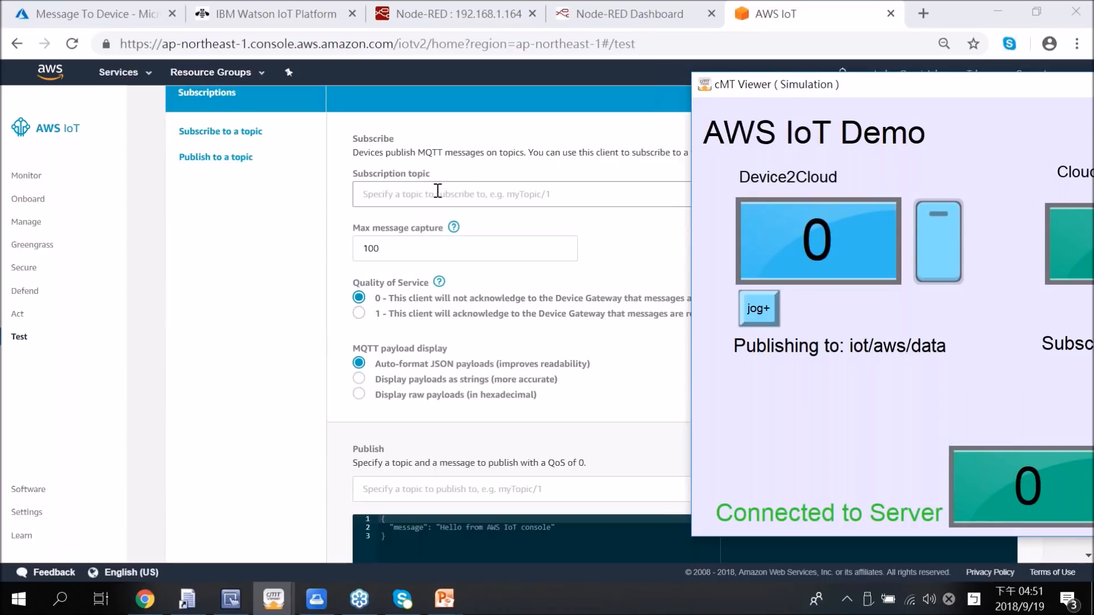
left_click(437, 191)
type("iot/aws/data")
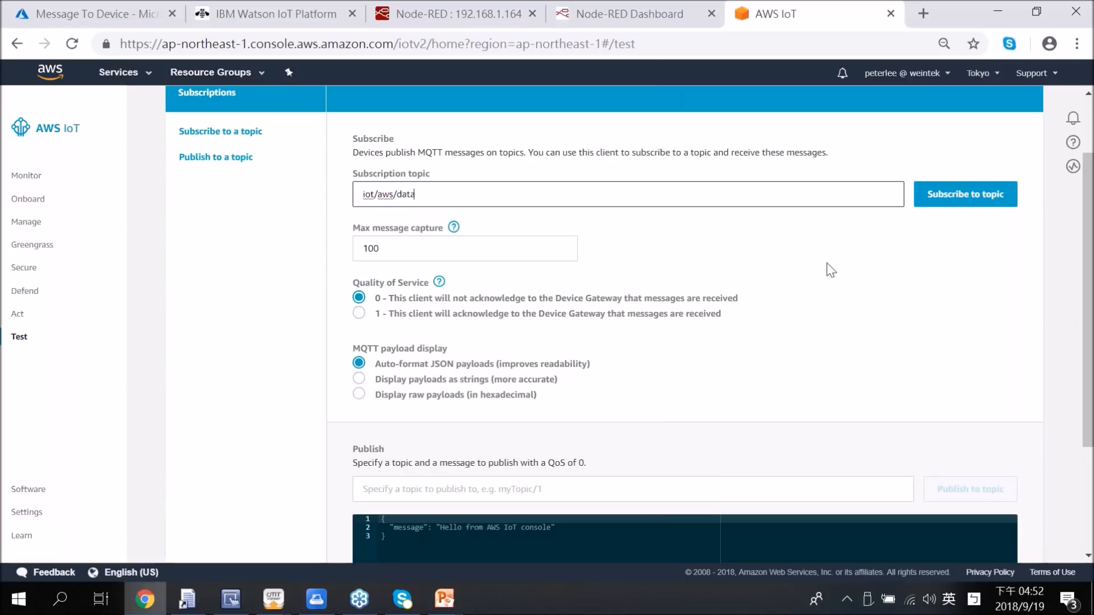
left_click(963, 197)
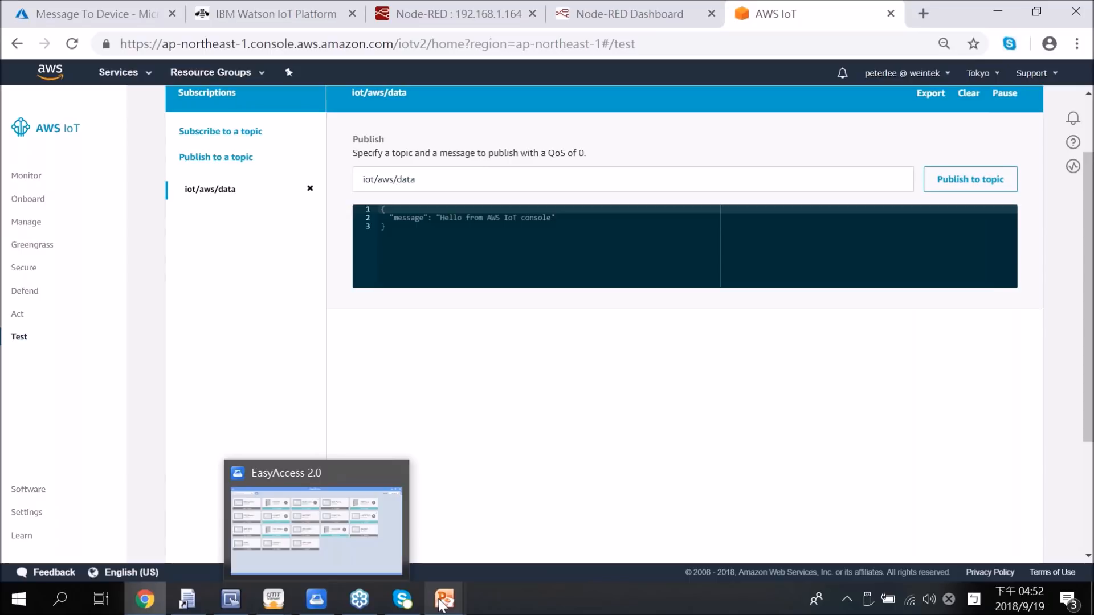
Step: In the cMT Viewer simulation, jog the Device2Cloud value up to 1 to publish it, and move the window clear of the received messages
mouse_move(273, 599)
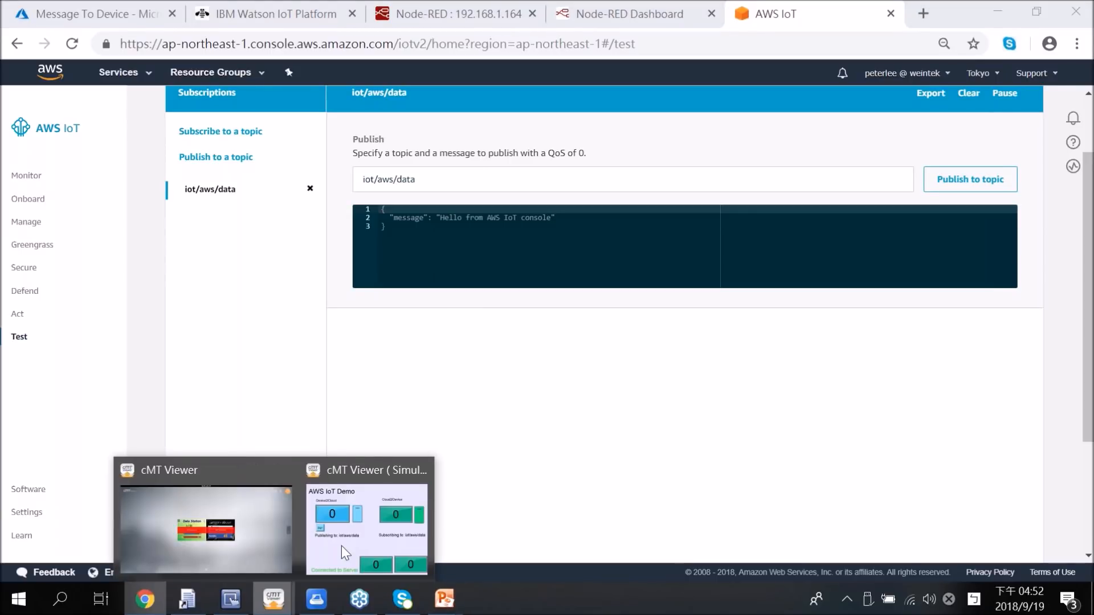
left_click(341, 546)
left_click(766, 309)
left_click_drag(807, 88, 839, 90)
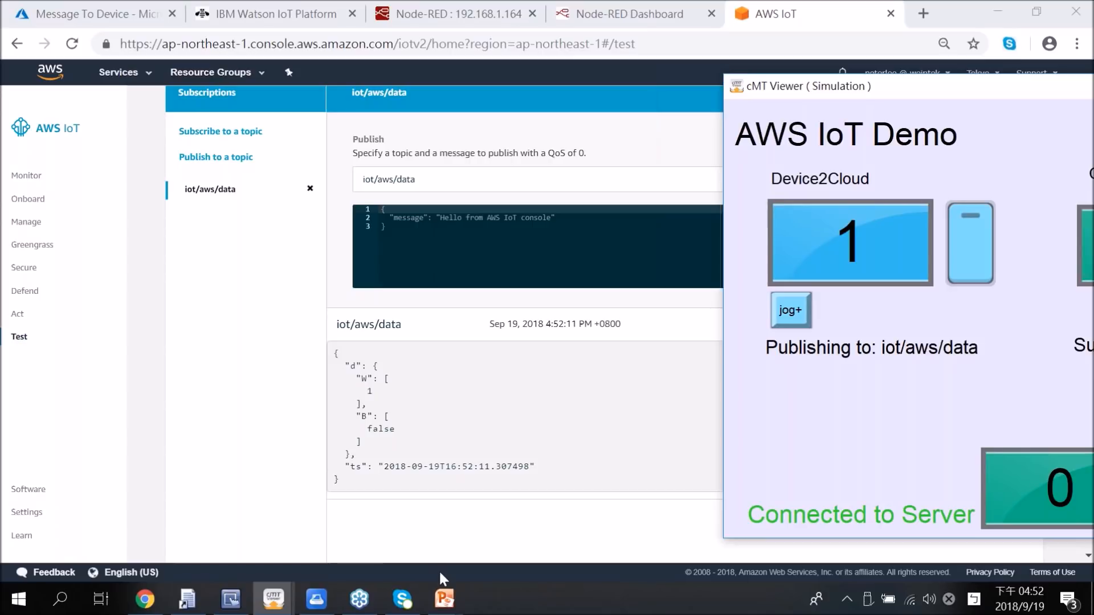
Step: Switch back to the PowerPoint slide show and advance past the MQTT to Cloud overview to the AWS IoT Thing slide
left_click(454, 606)
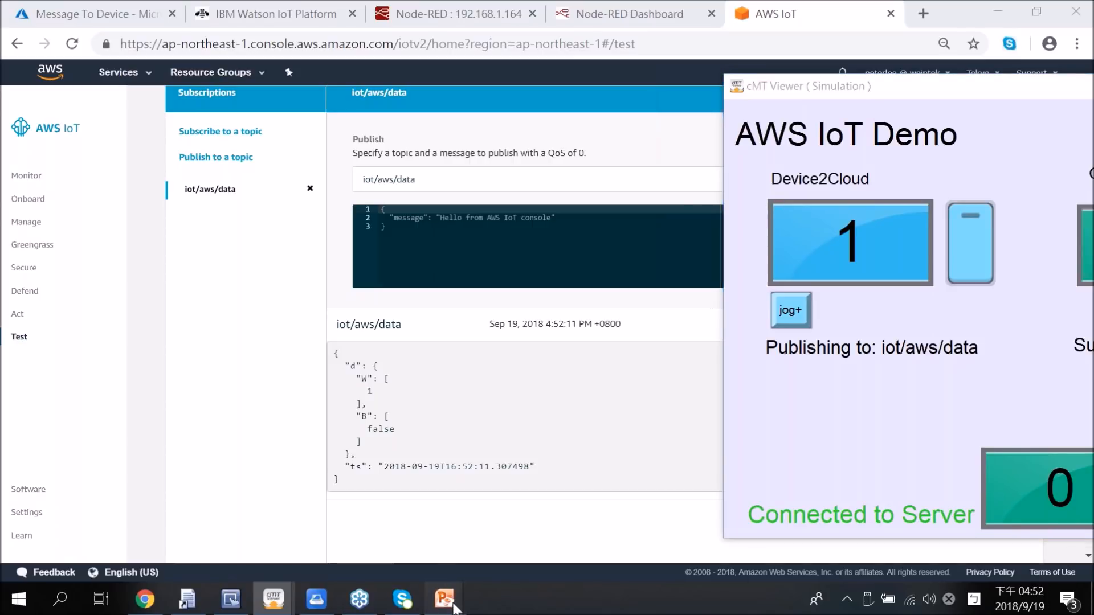
mouse_move(455, 605)
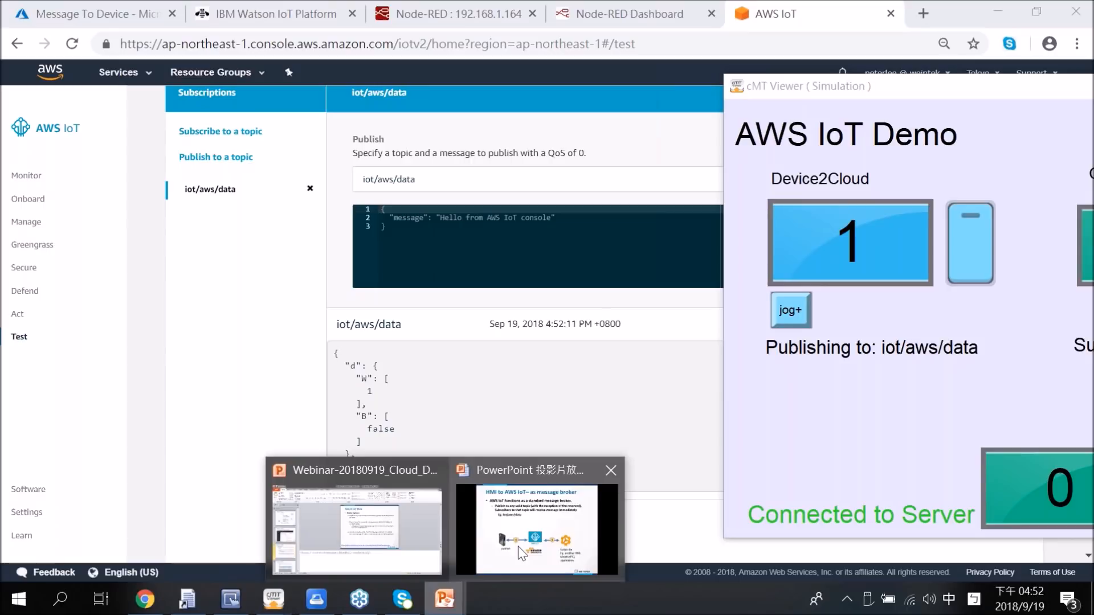
left_click(518, 546)
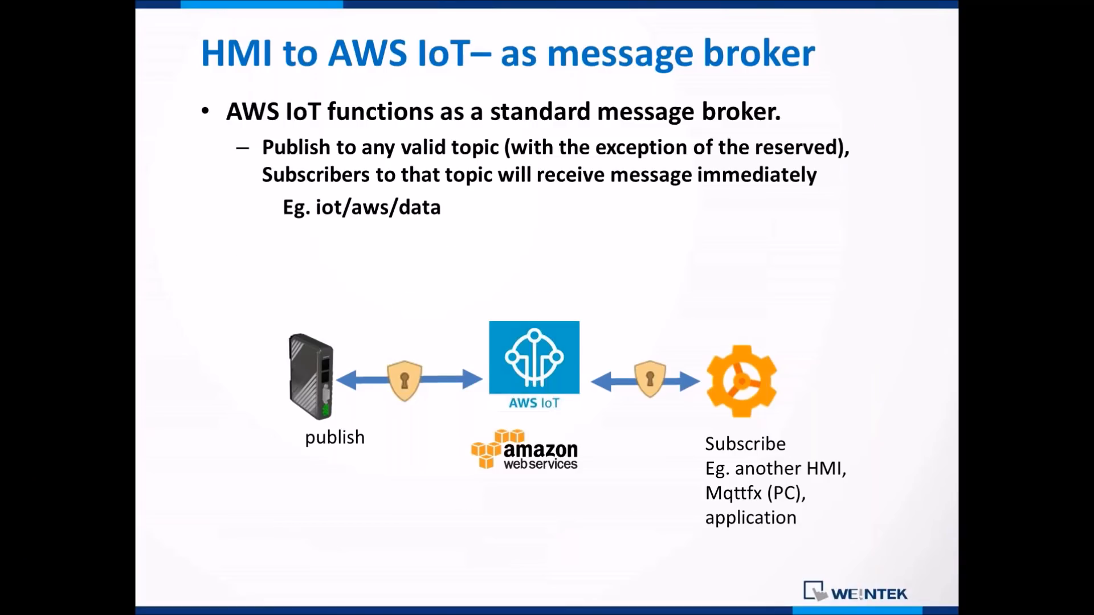
key("Right")
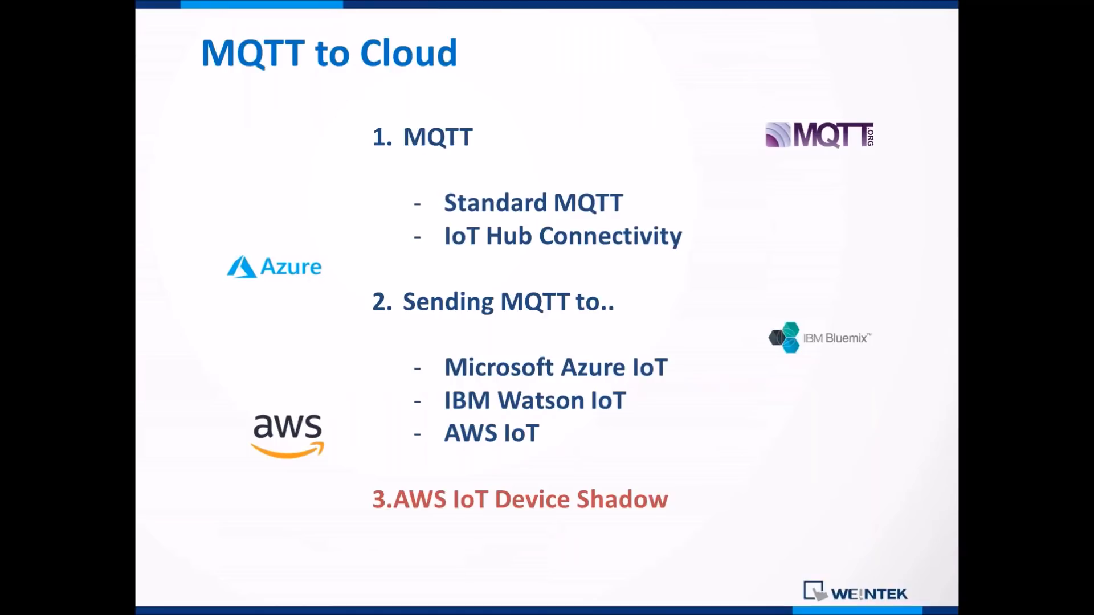
key("Right")
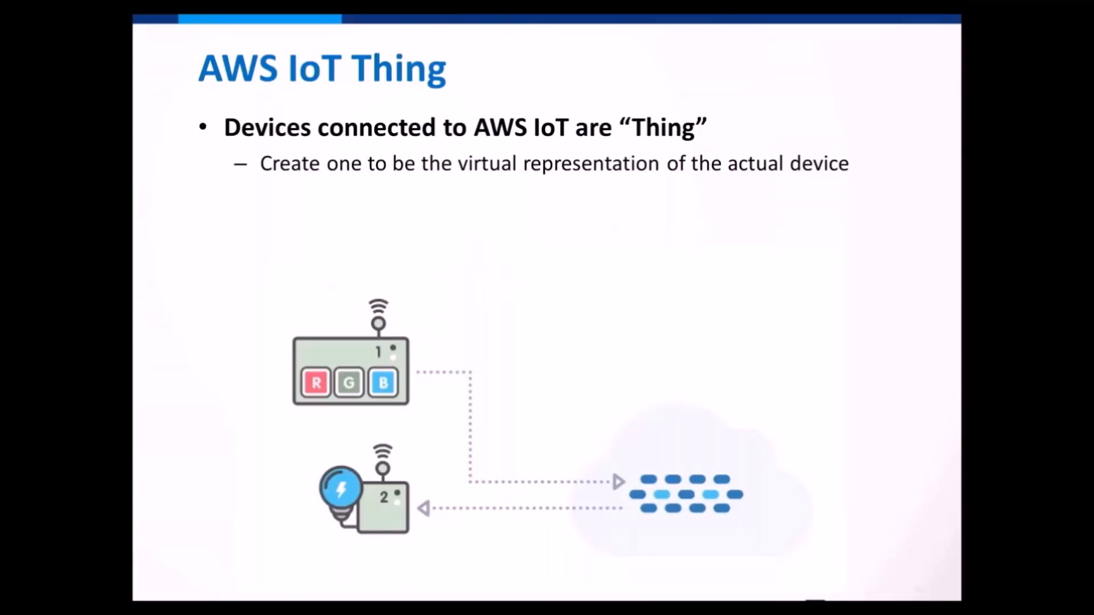
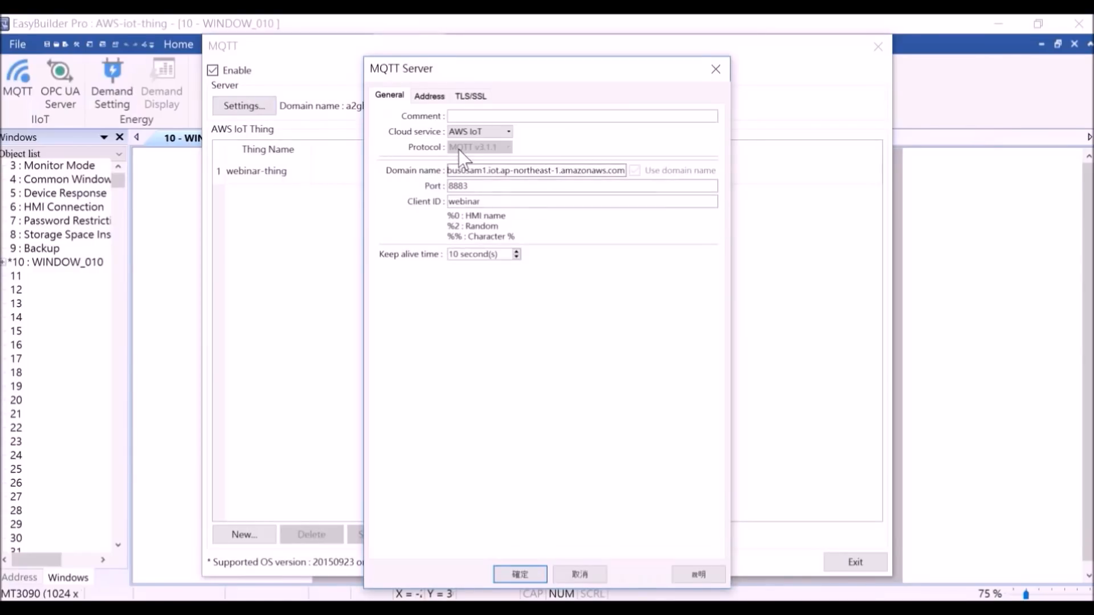
Step: Check the imported TLS/SSL certificates and private key in the MQTT Server settings and close them without changes
left_click(471, 97)
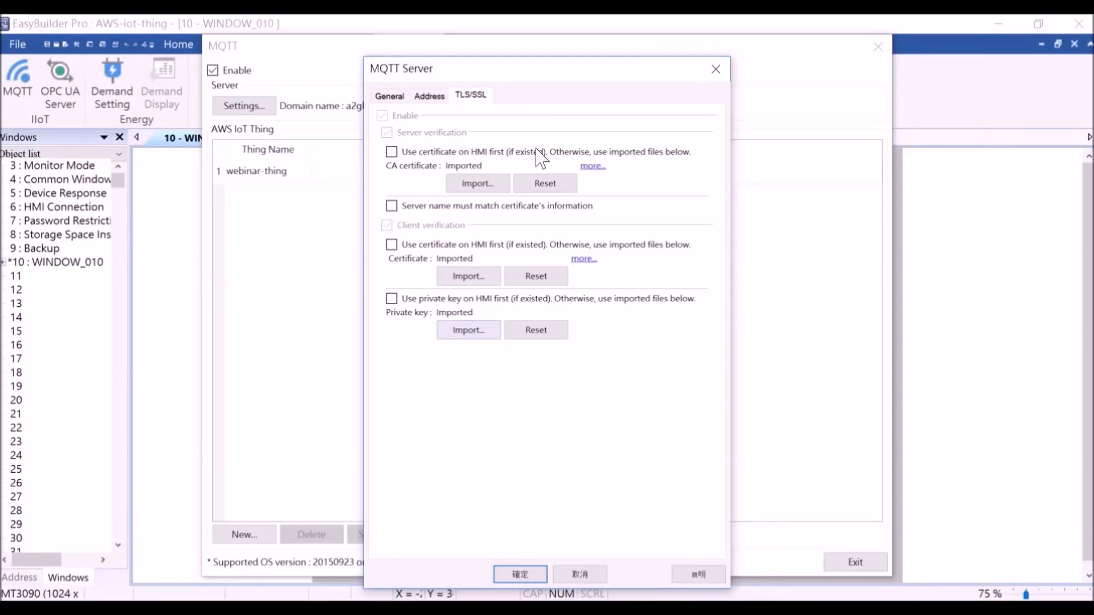
left_click(717, 74)
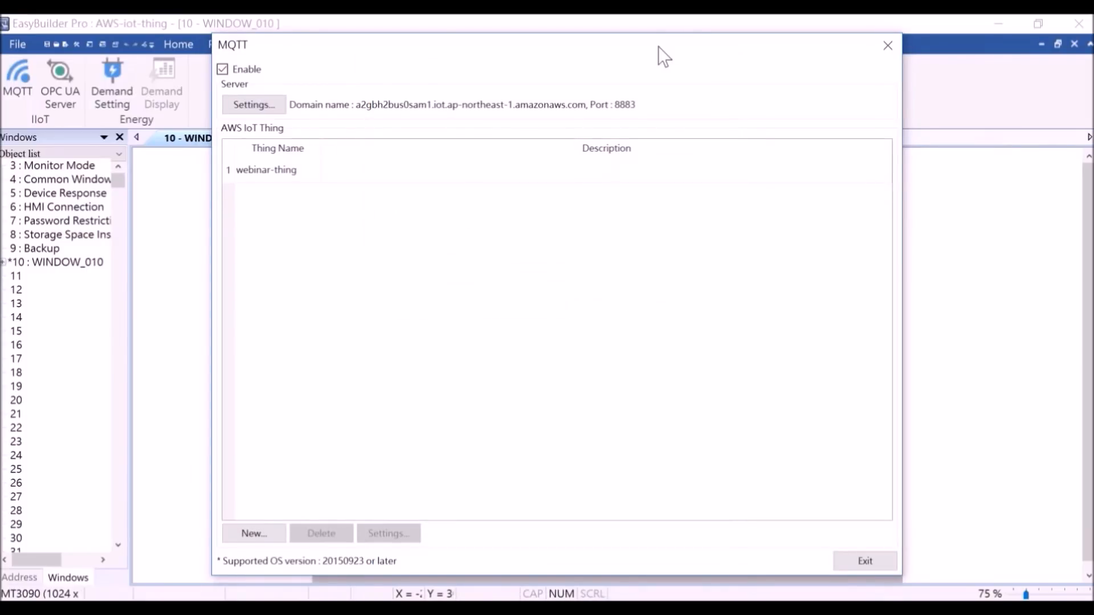
left_click_drag(658, 46, 660, 46)
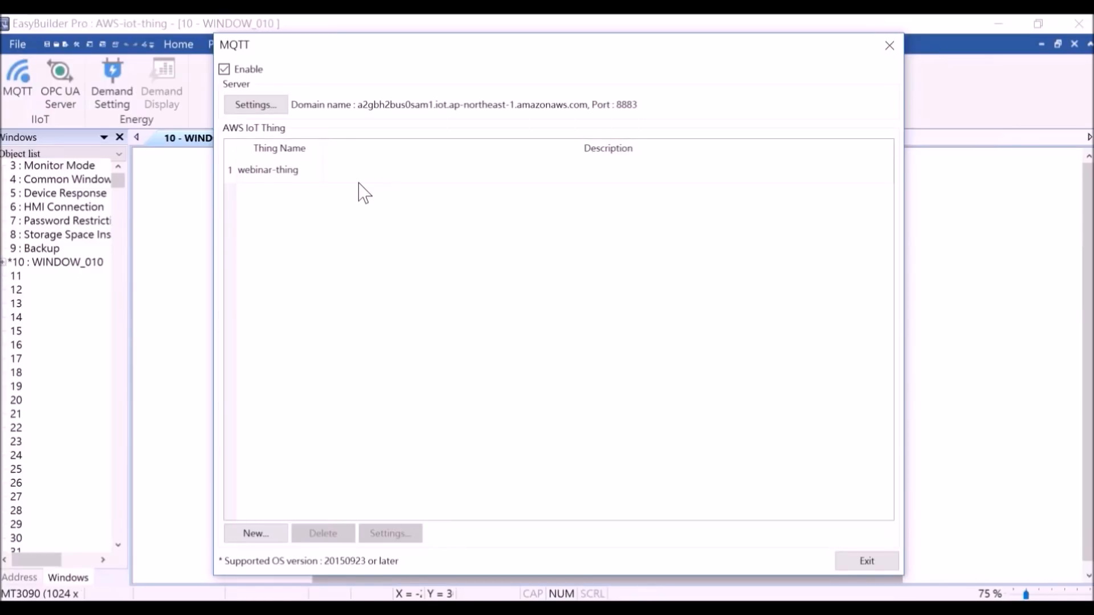
Step: Open the webinar-thing AWS IoT Thing settings, review its thing name and address list, and expand the myword entry
double_click(368, 170)
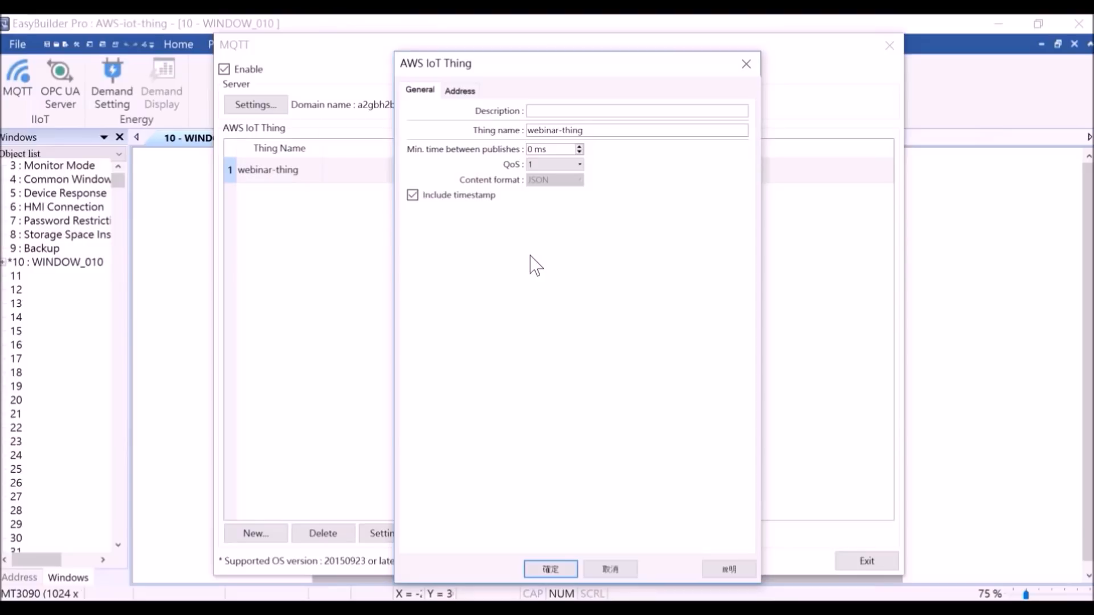
left_click_drag(527, 130, 649, 143)
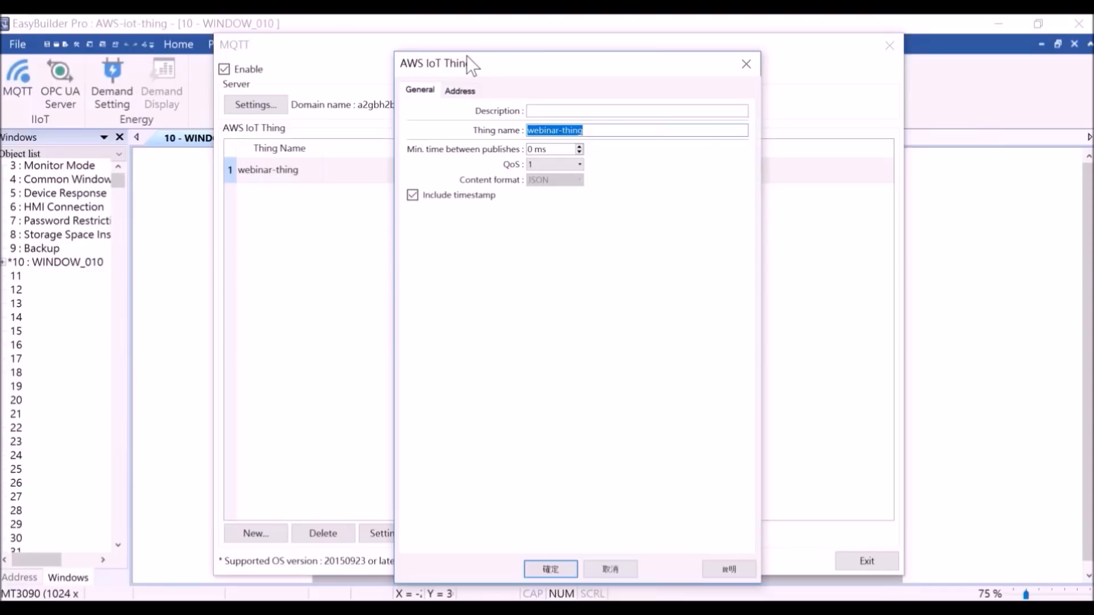
left_click(461, 90)
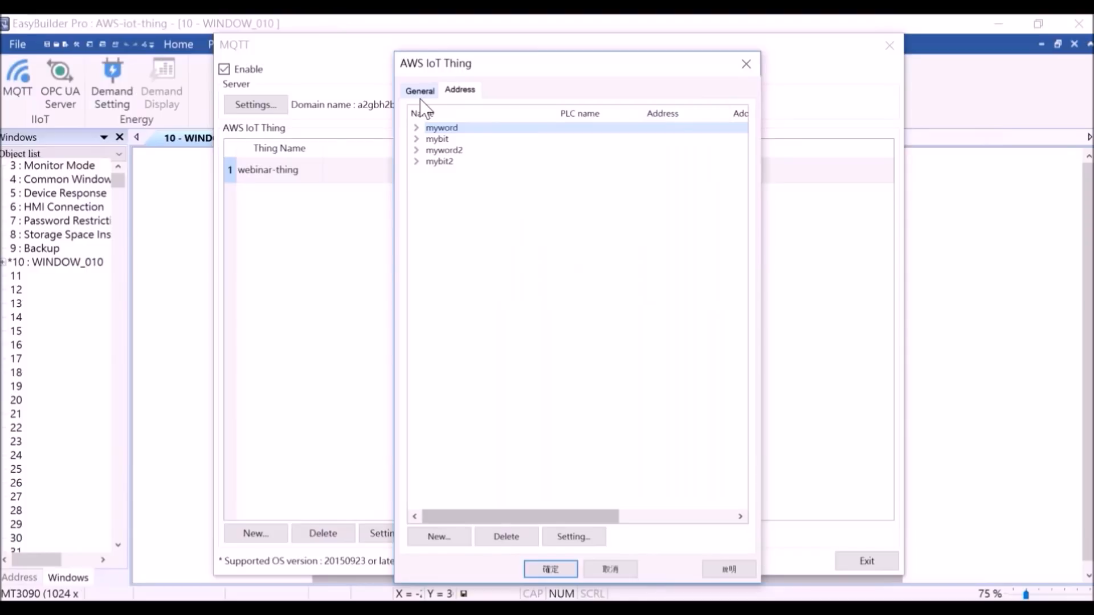
left_click(416, 128)
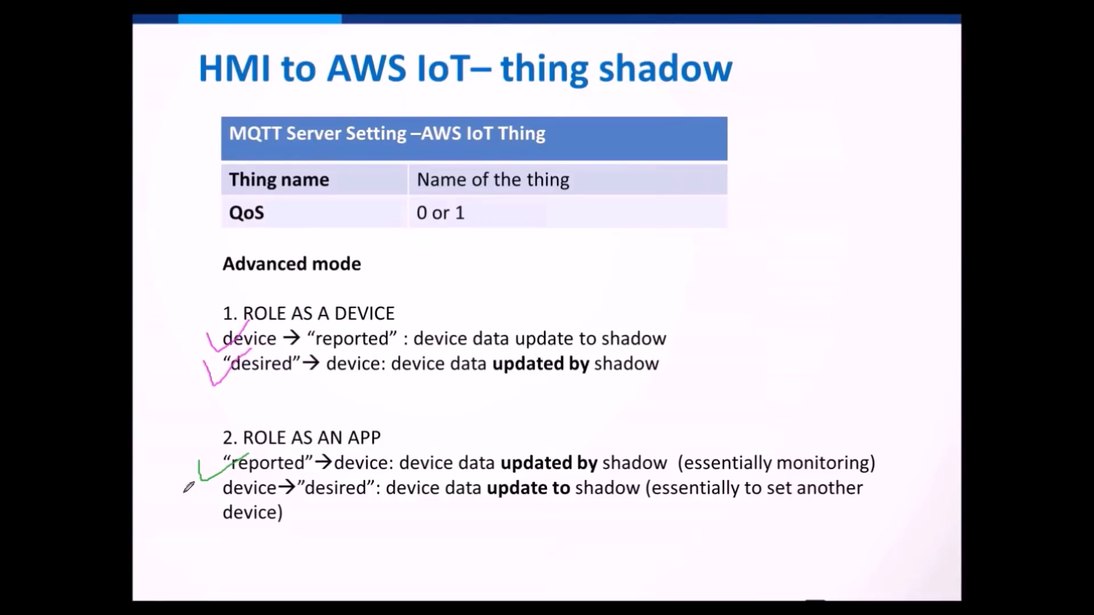
Step: Draw a green check mark beside the device to "desired" line under the app role on the thing shadow slide
mouse_move(194, 489)
left_mouse_down()
mouse_move(205, 503)
mouse_move(238, 481)
left_mouse_up()
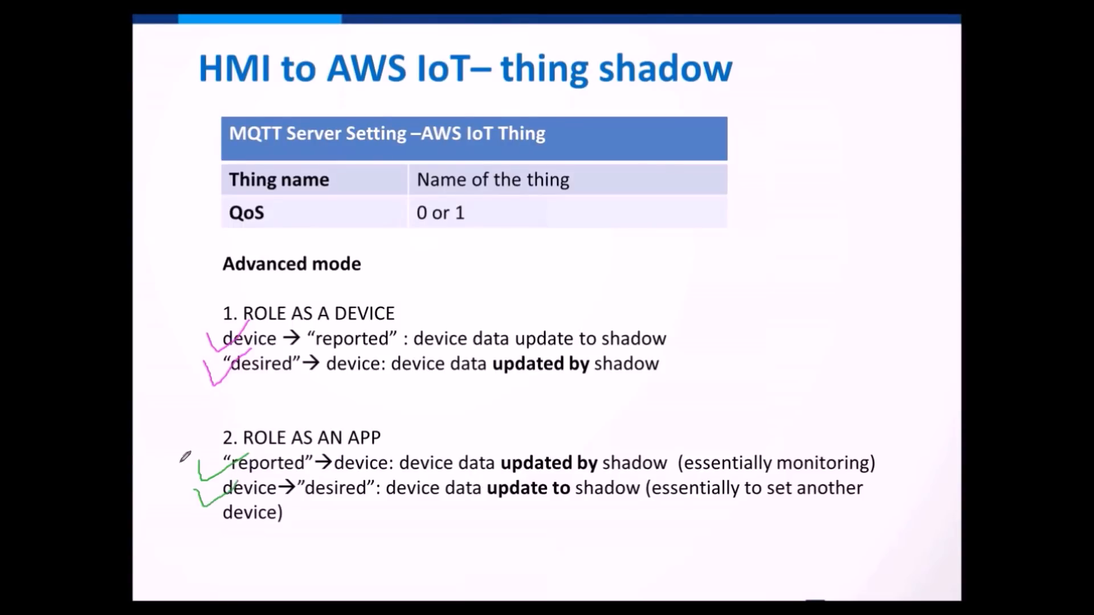
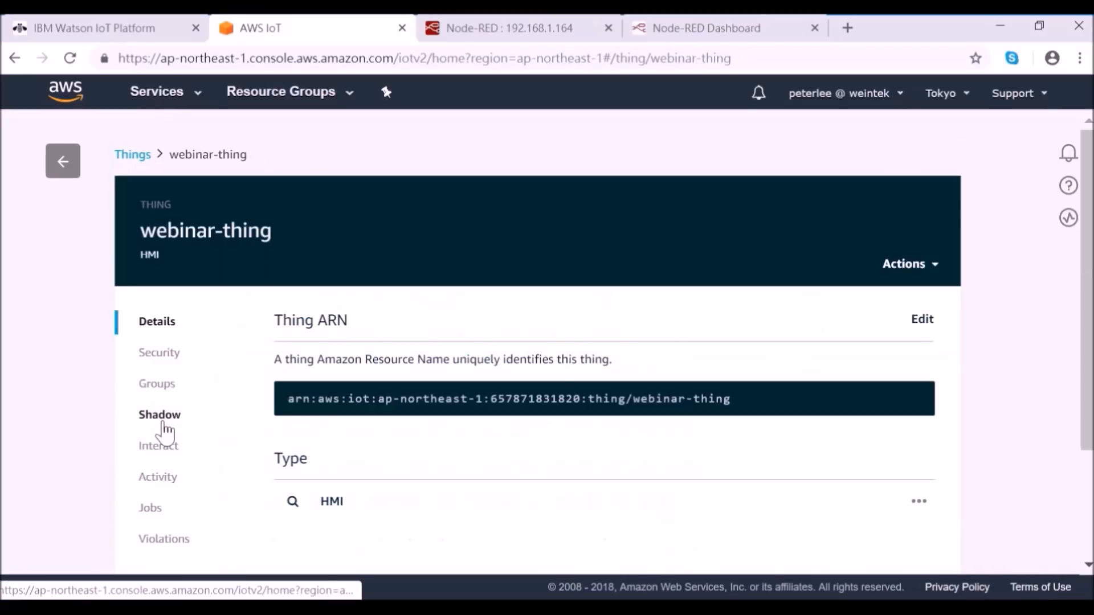
Step: Open the webinar-thing shadow document and jog the simulated HMI's Device2Cloud value up to 11
left_click(164, 425)
scroll(164, 424, "down", 6)
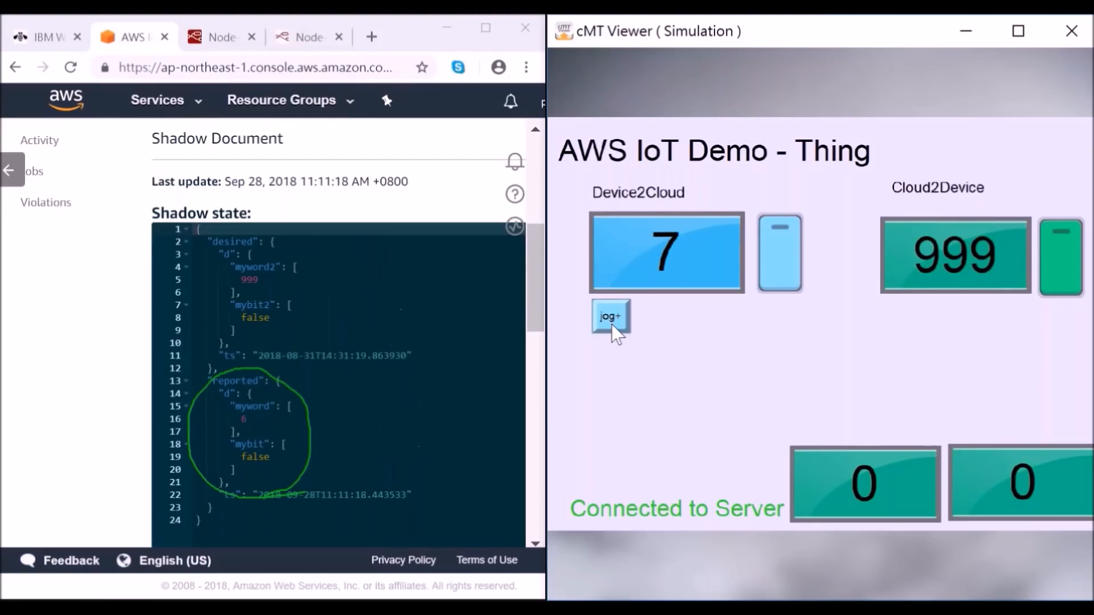
left_click(611, 324)
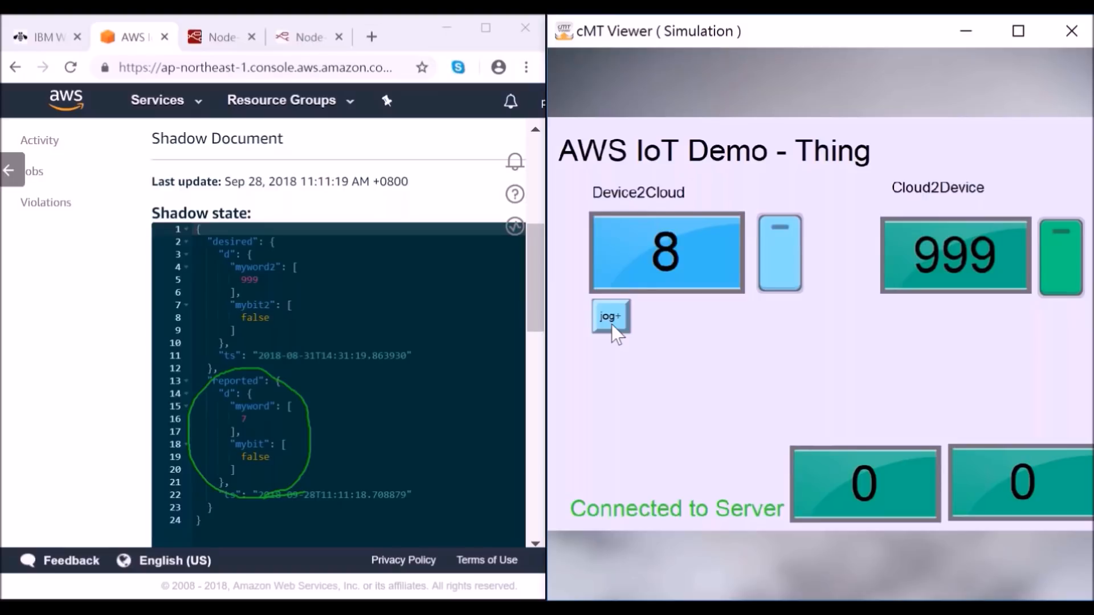
left_click(610, 324)
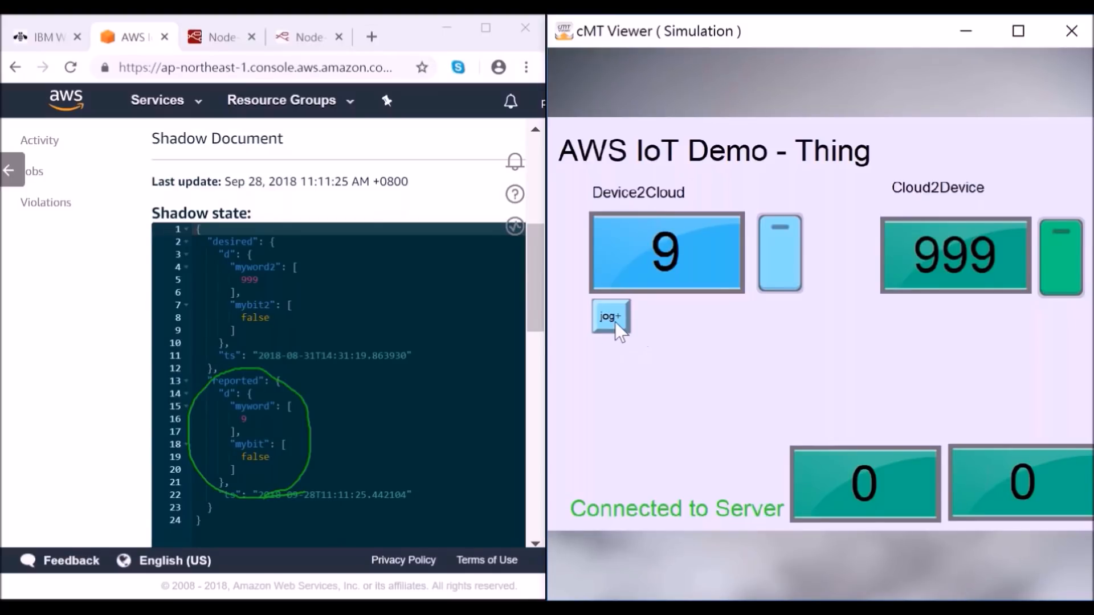
left_click(615, 321)
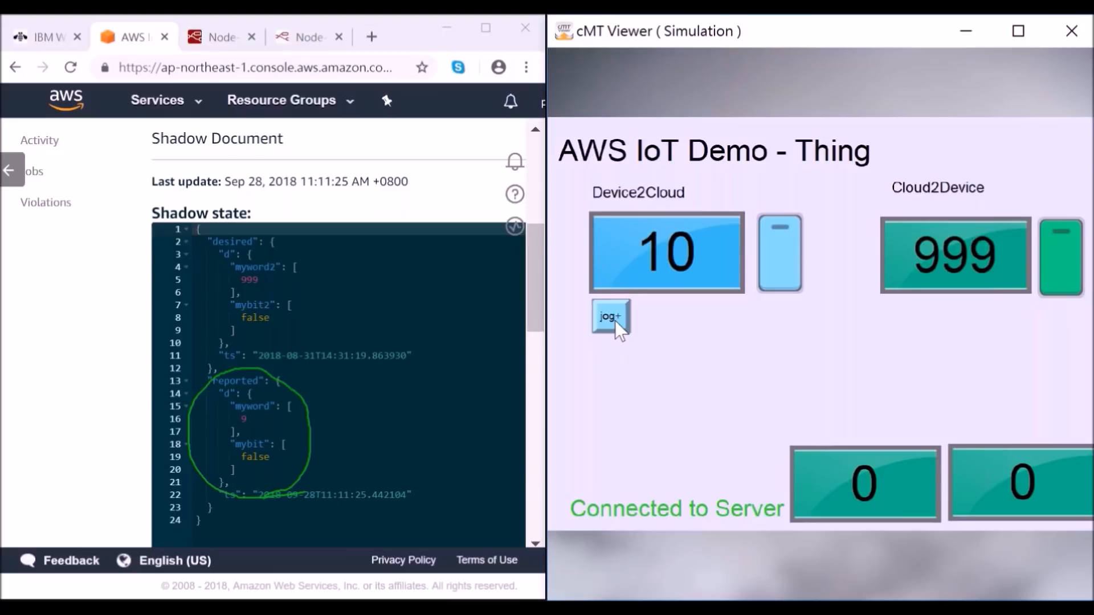
left_click(614, 320)
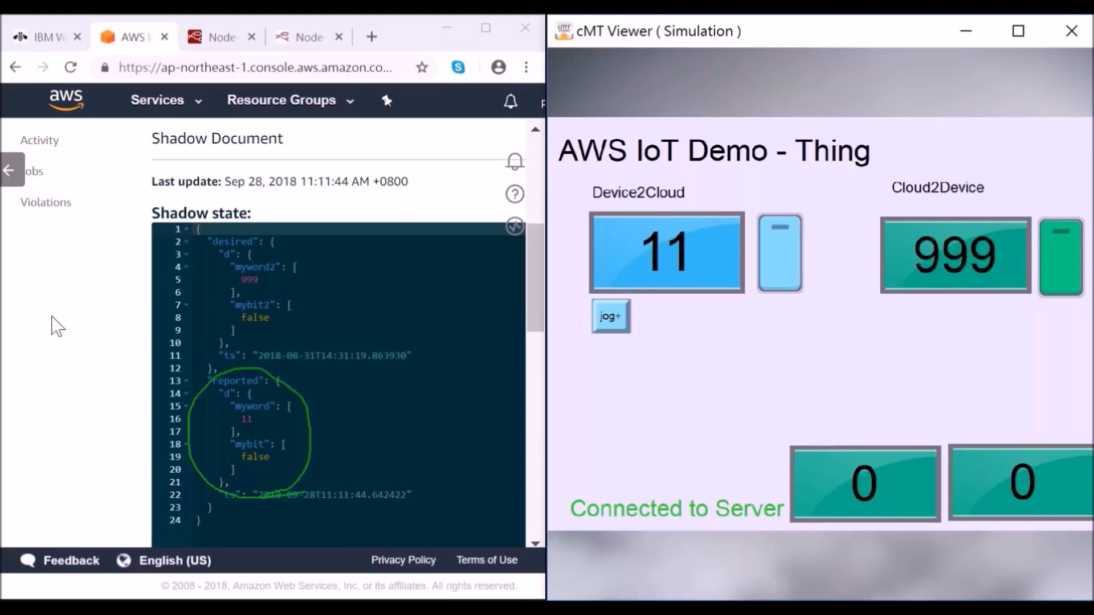
Step: Clear the green circle and edit the shadow's desired state, setting myword2 to 666 and mybit2 to true
left_click_drag(52, 317, 1089, 249)
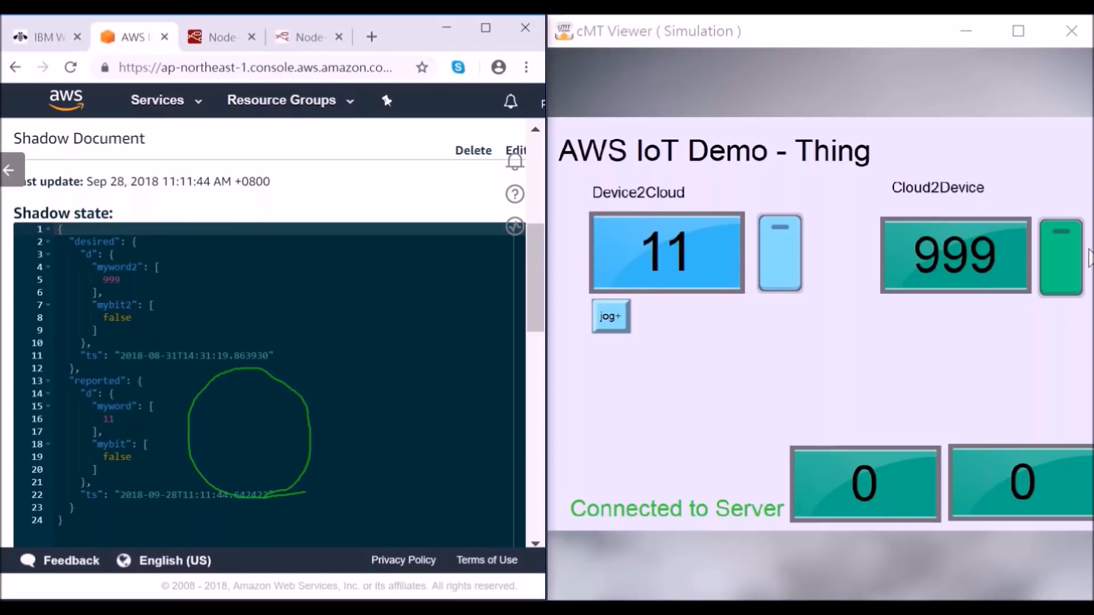
left_click(1059, 252)
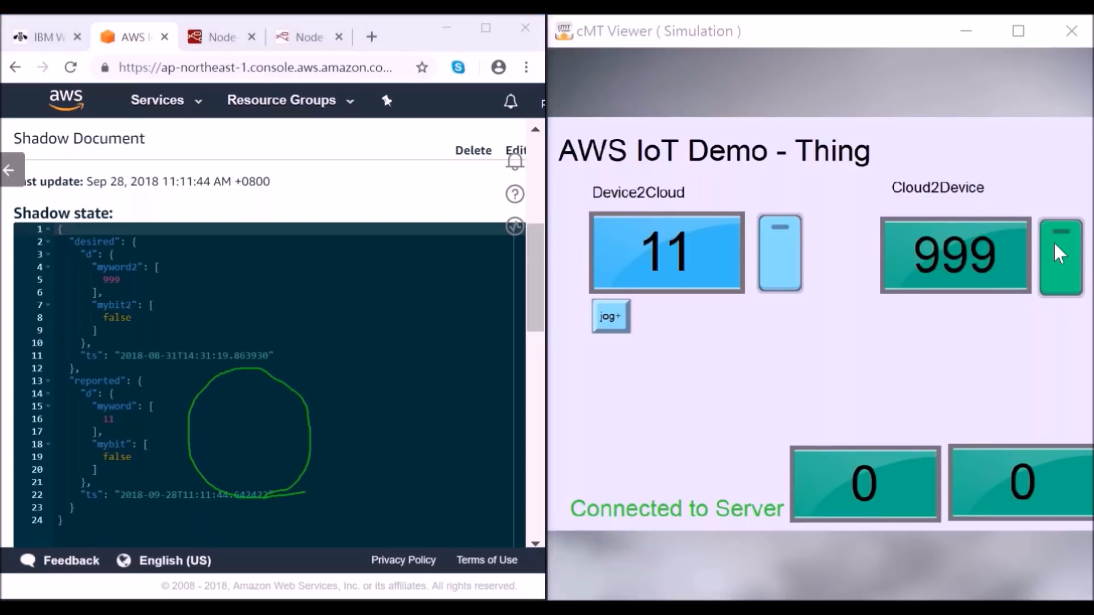
key("Escape")
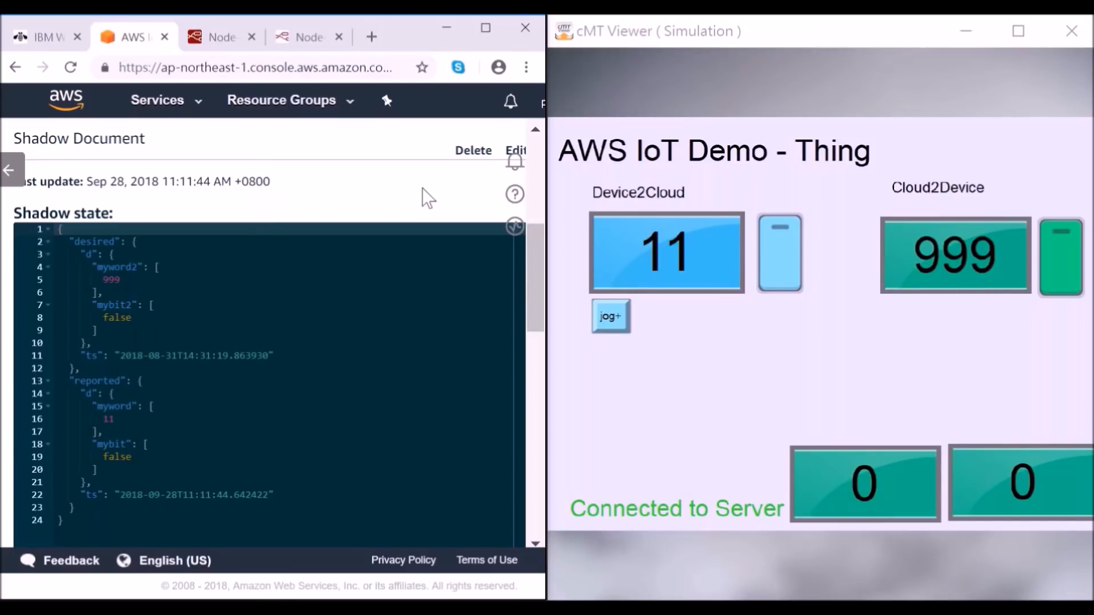
left_click(513, 150)
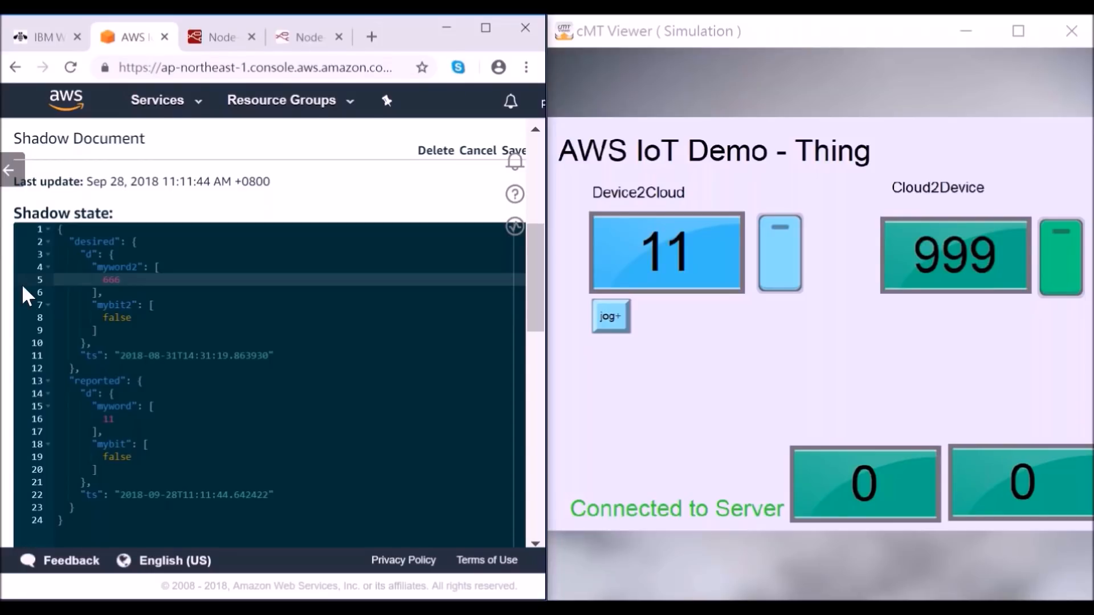
left_click(135, 319)
key("BackSpace")
key("BackSpace")
key("BackSpace")
key("BackSpace")
key("BackSpace")
type("true")
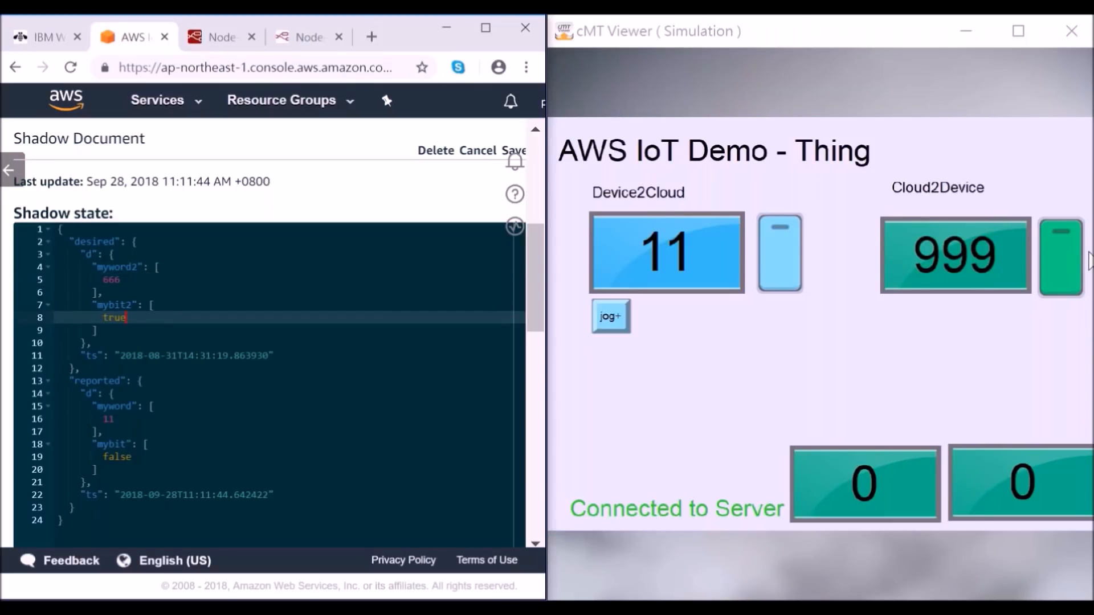
Step: Circle the Cloud2Device value and switch in green on the HMI simulation, and save the edited shadow document
left_click(1058, 251)
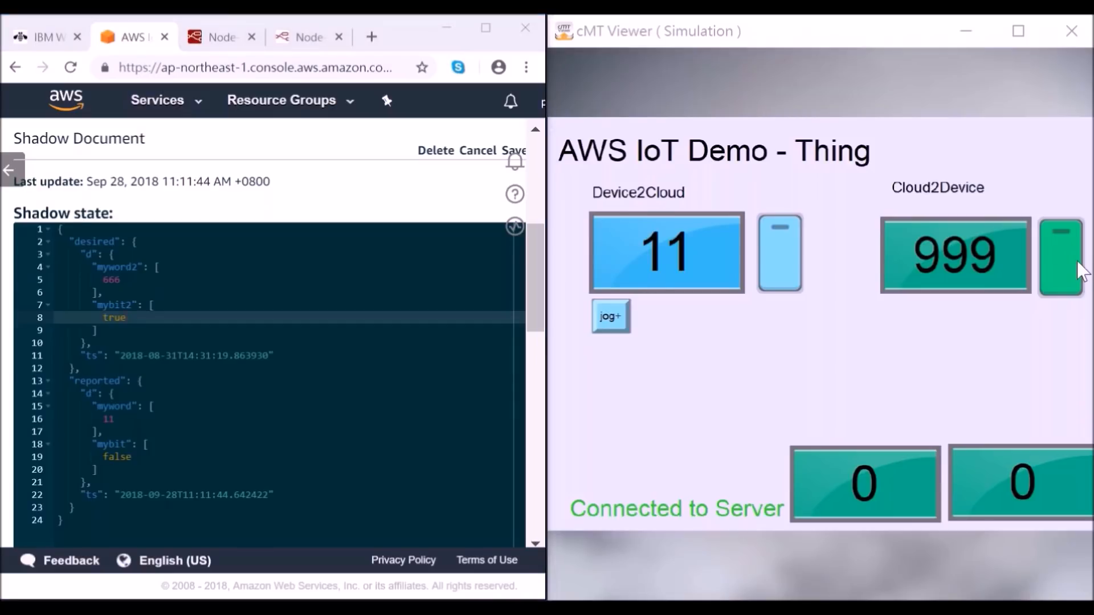
mouse_move(1029, 337)
left_mouse_down()
mouse_move(848, 261)
mouse_move(1029, 337)
left_mouse_up()
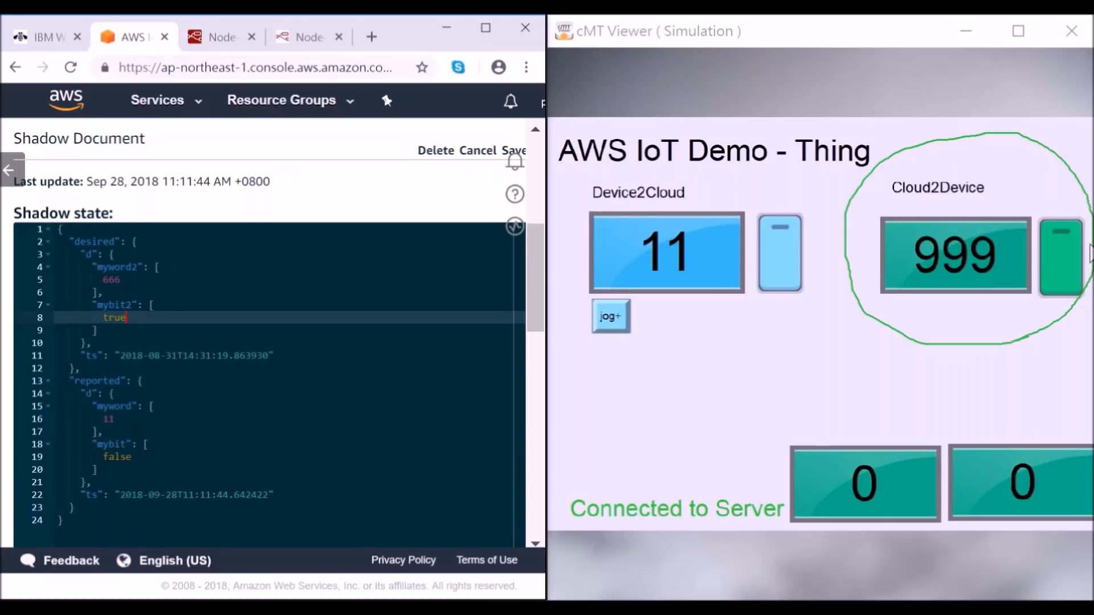
left_click(510, 151)
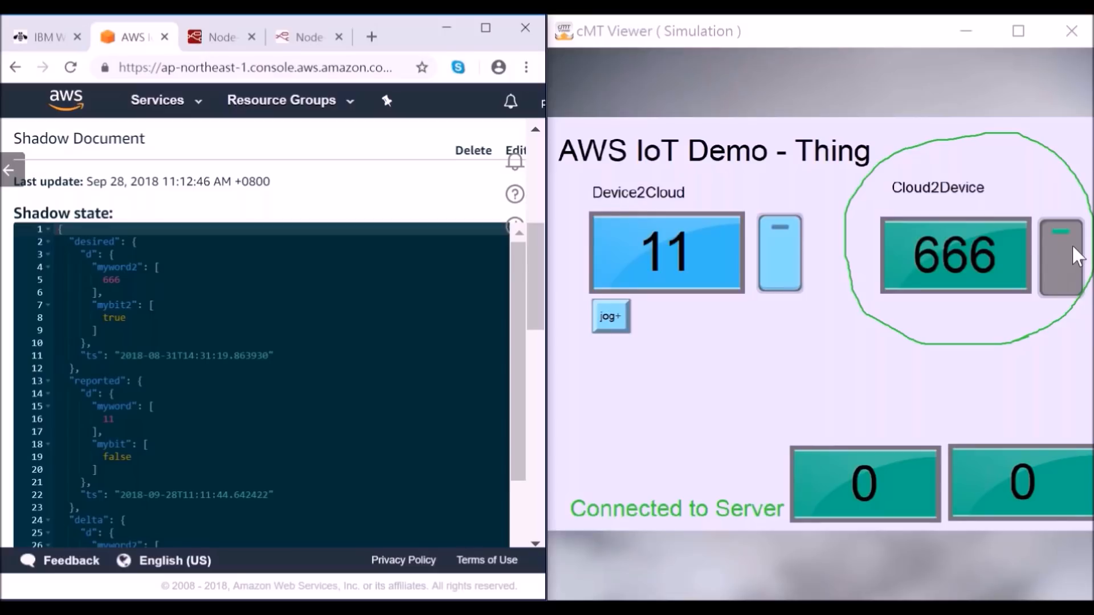
Step: Erase the green circle around the Cloud2Device controls and switch to the thing shadow presentation slide
key("Escape")
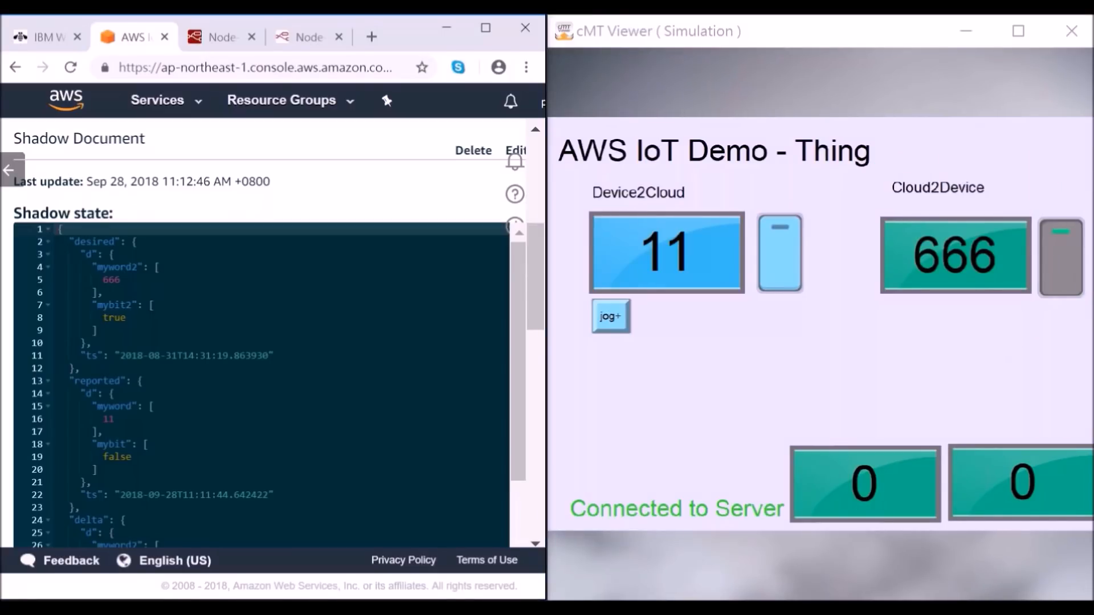
key("alt+Tab")
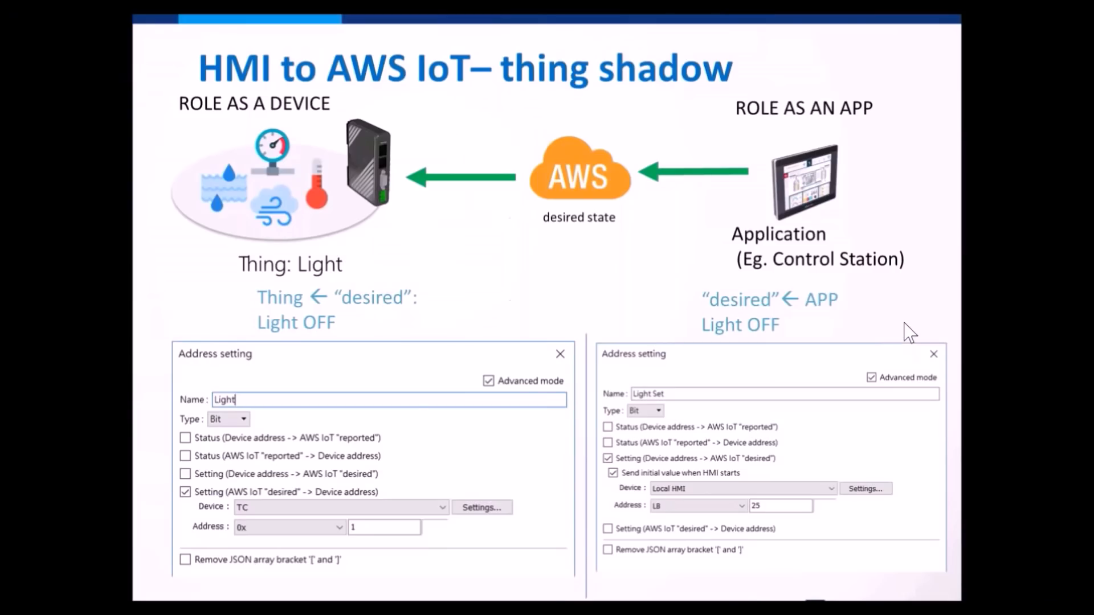